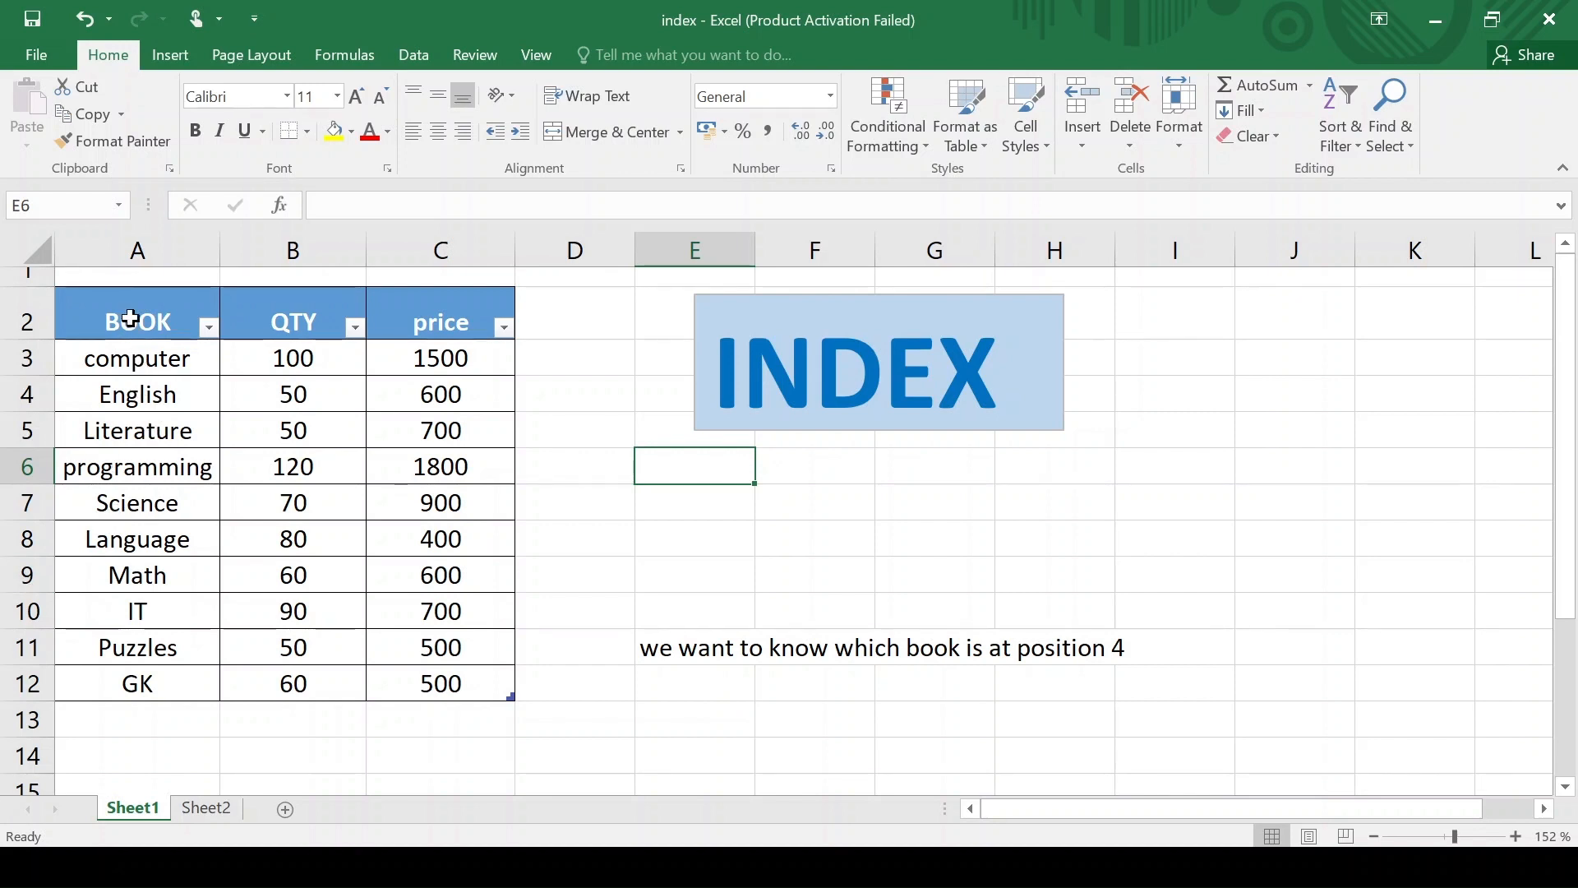
- Examine the Book, QTY and price columns and the first four data rows to locate the fourth book
left_click(141, 246)
left_click(296, 247)
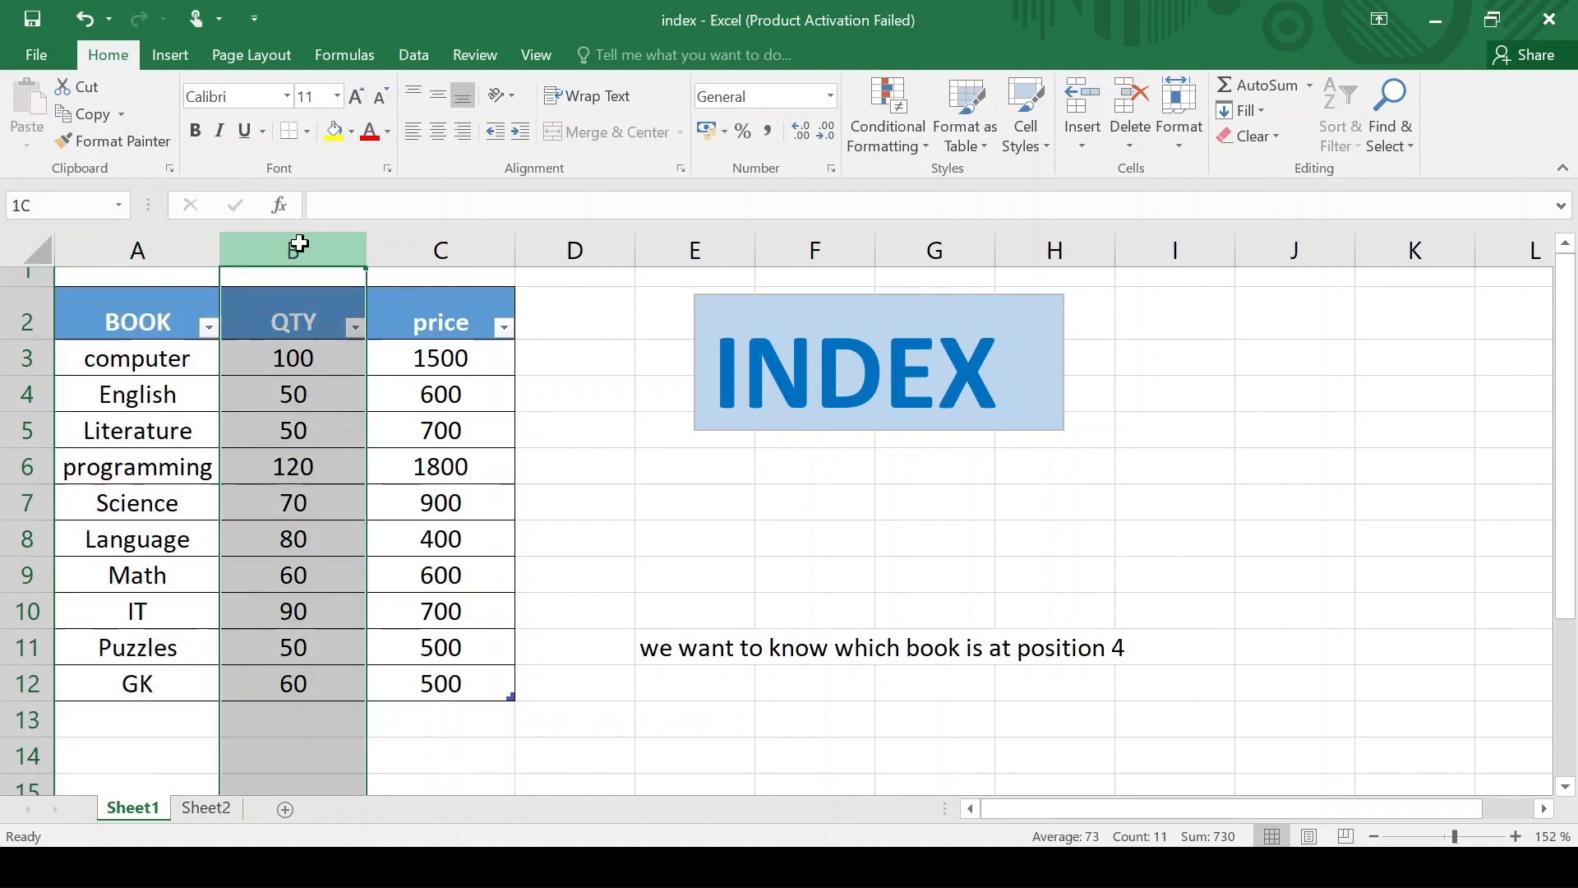
left_click(458, 244)
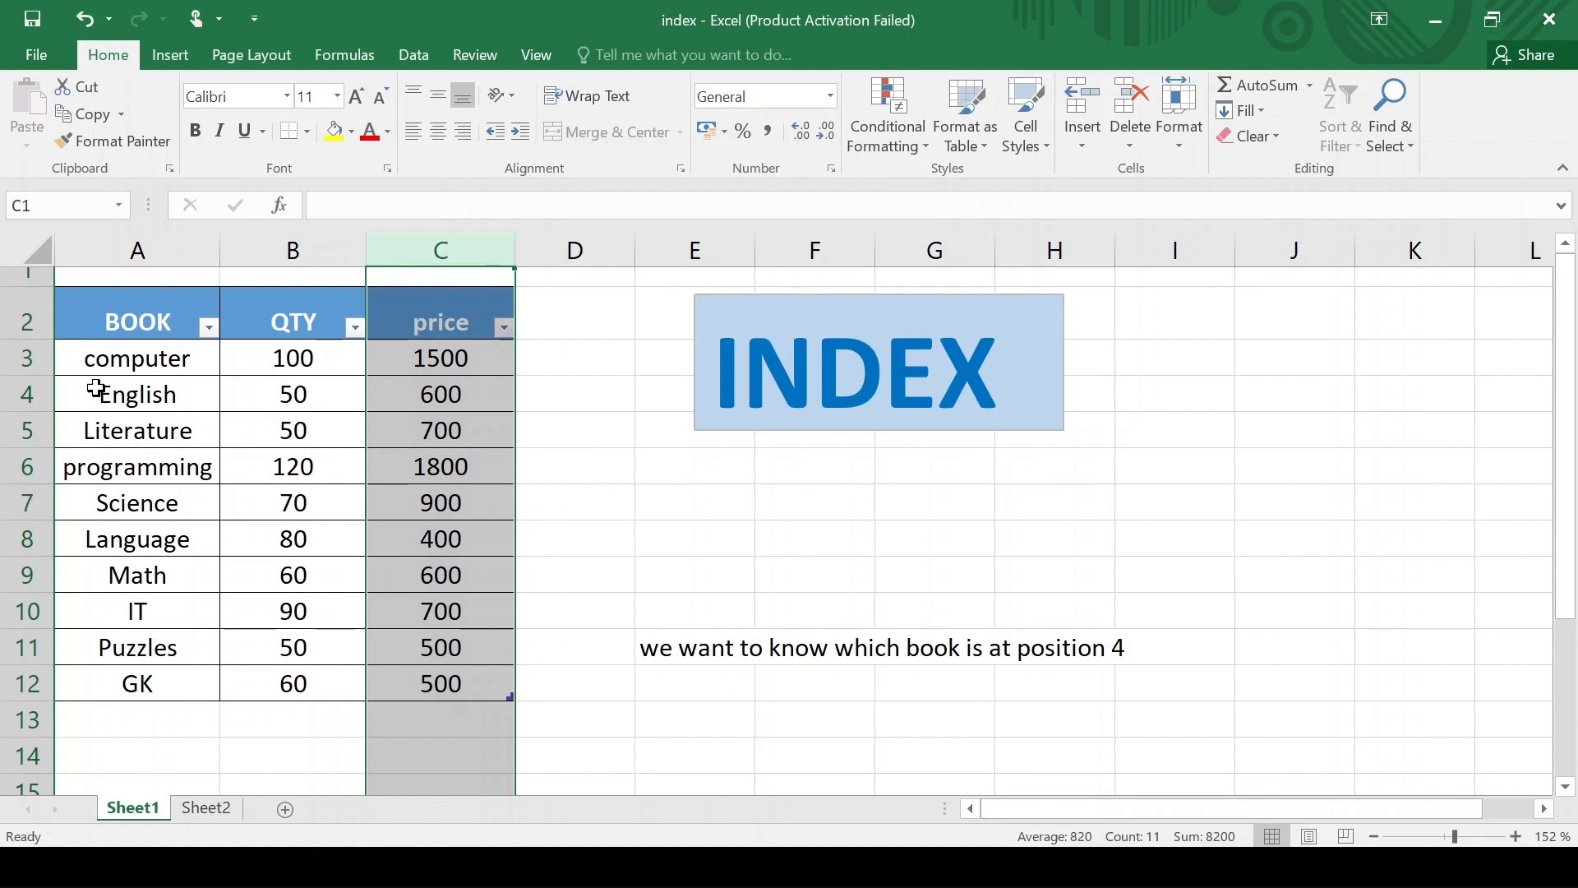
left_click(30, 367)
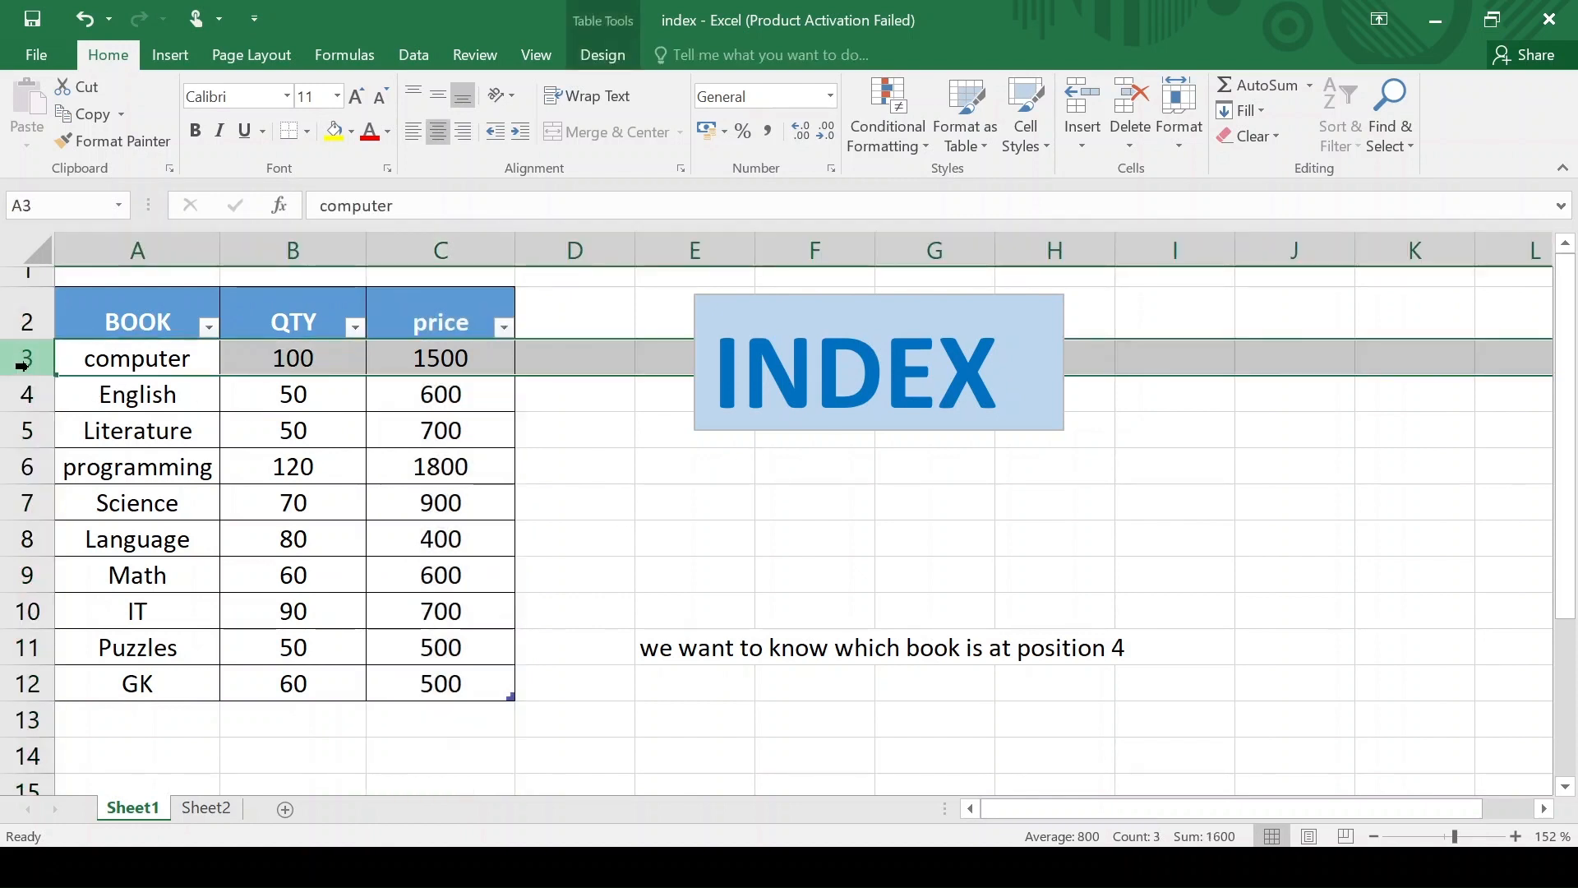
left_click(22, 389)
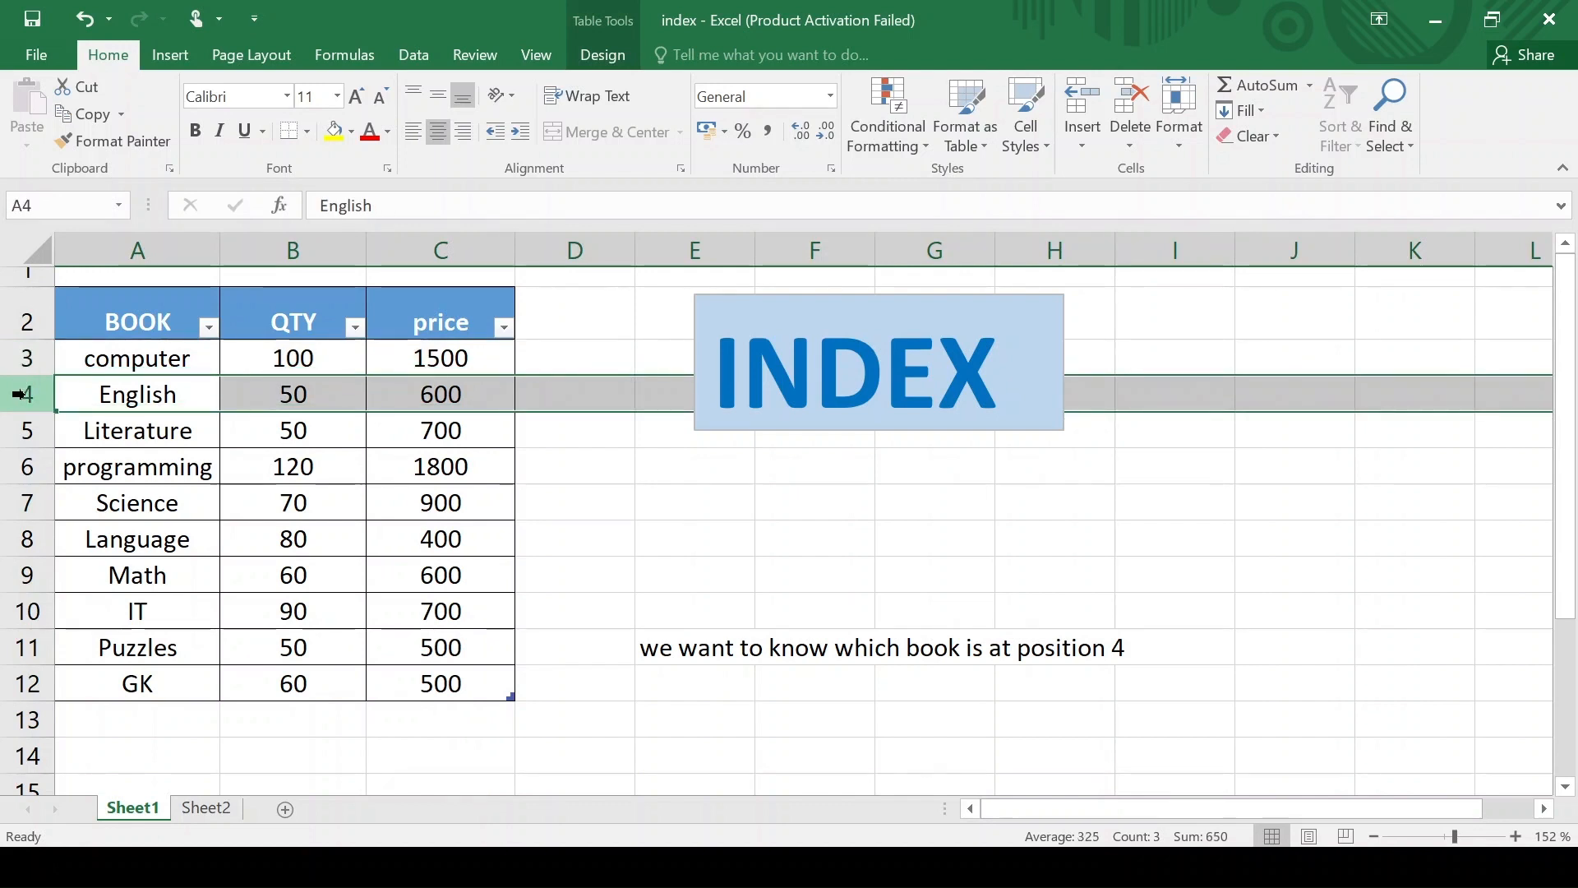
left_click(23, 431)
left_click(5, 458)
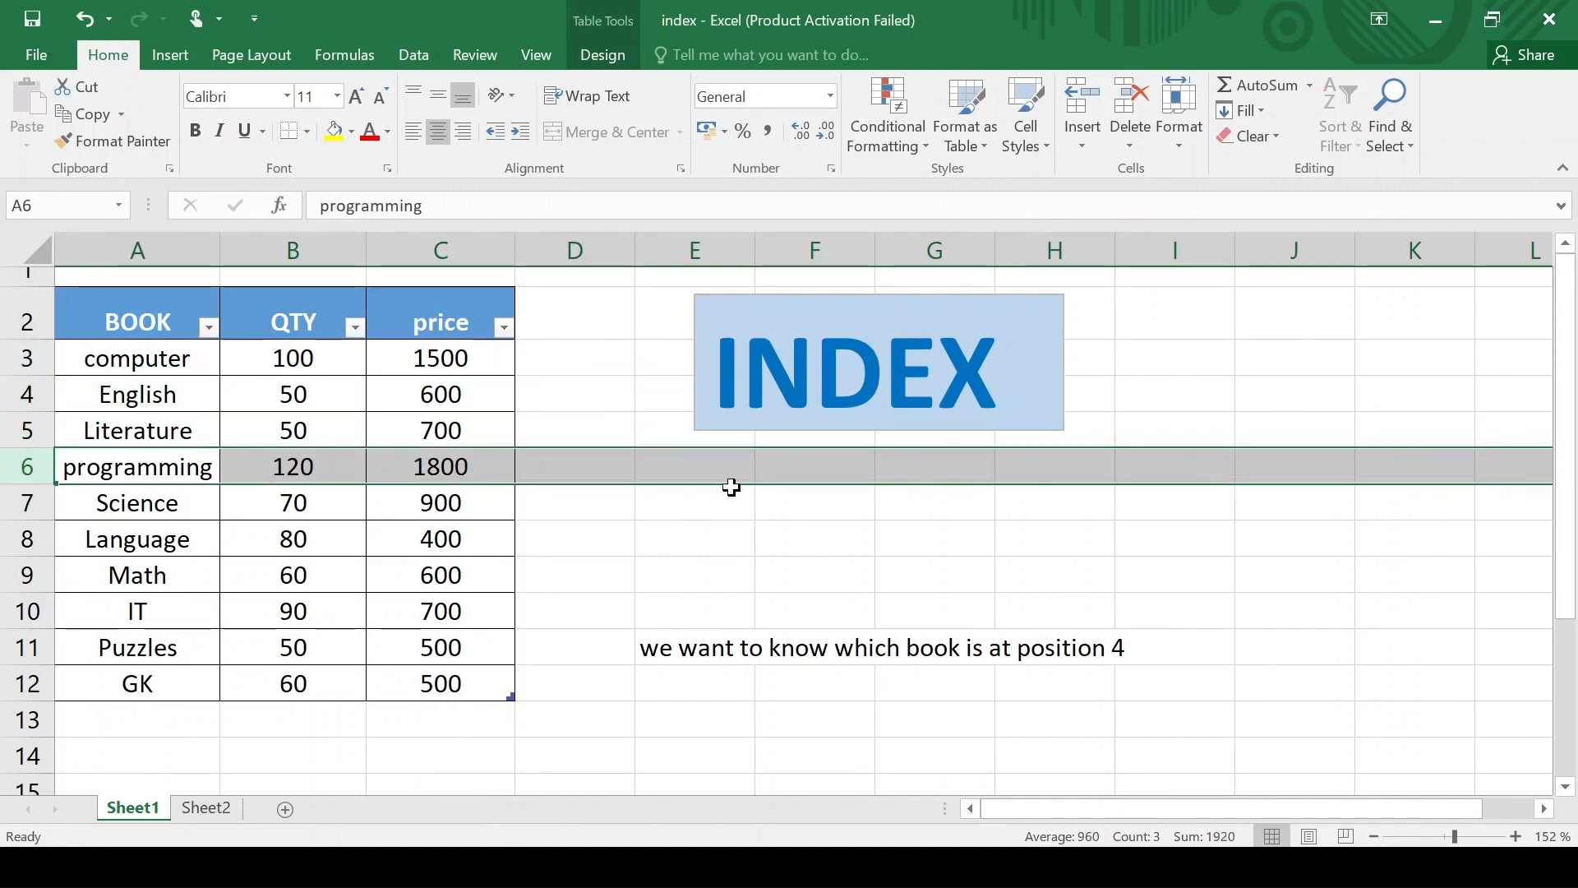
- Enter =INDEX(Table1[BOOK],4) in cell F7 to return the book at position 4
left_click(796, 508)
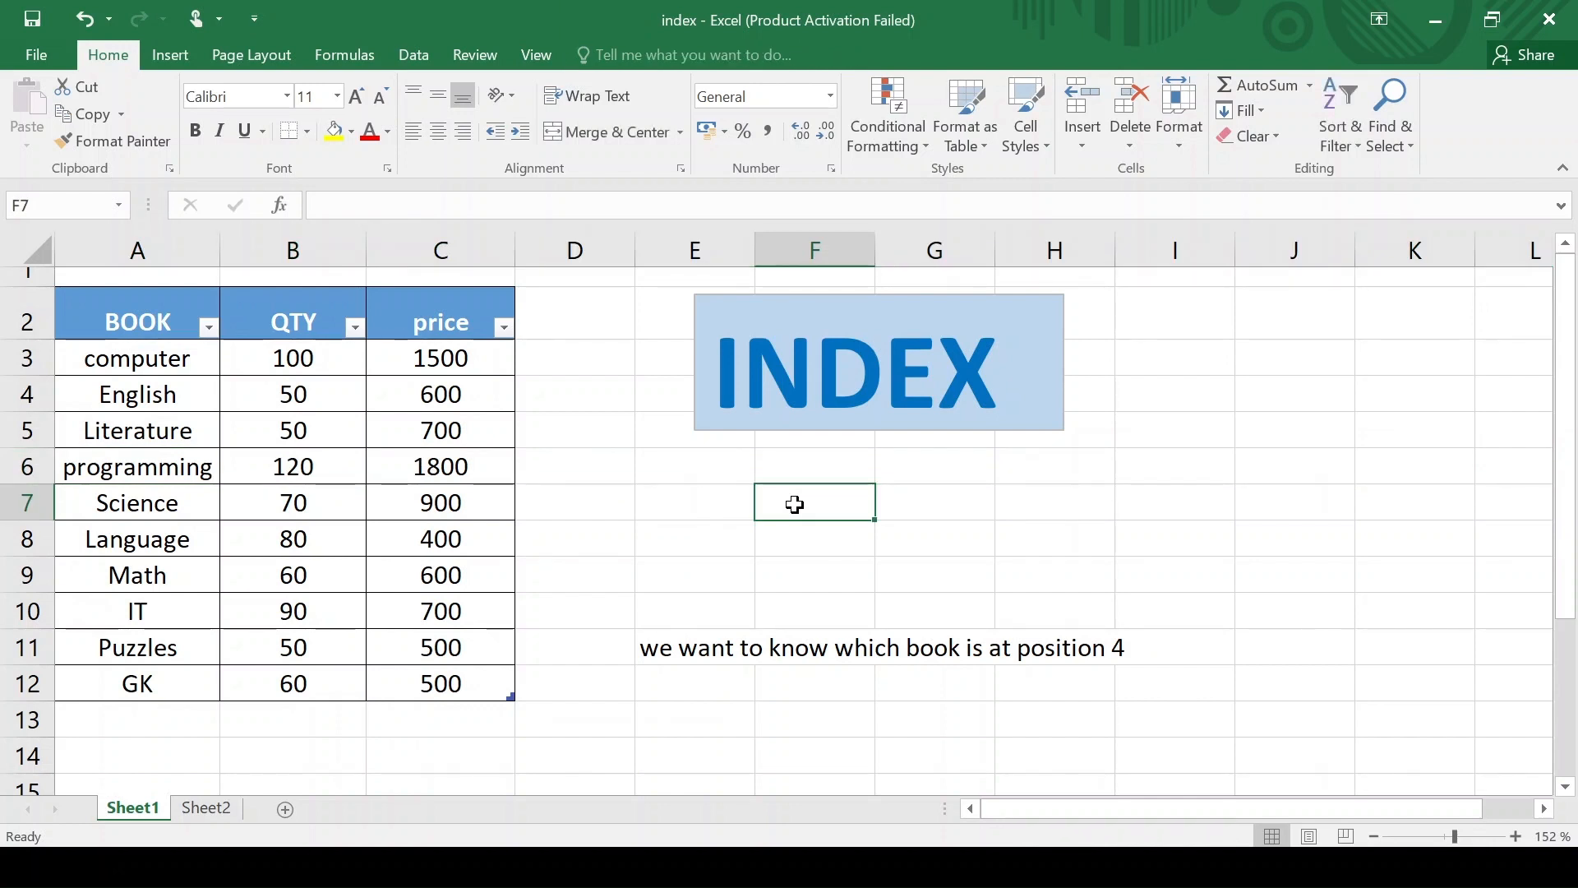
type("=")
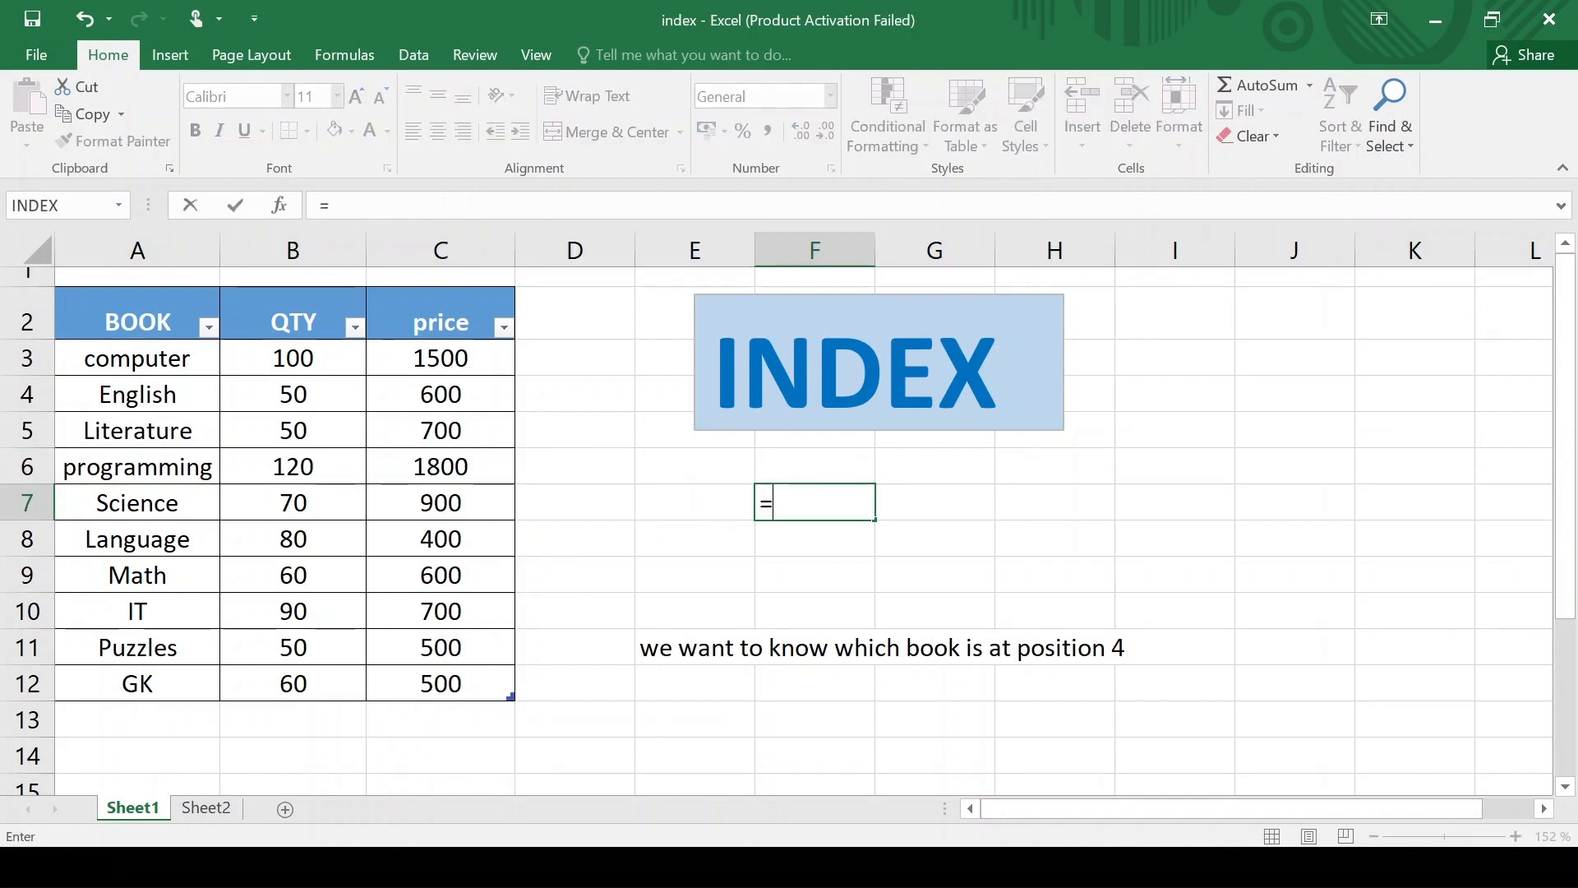
type("inde")
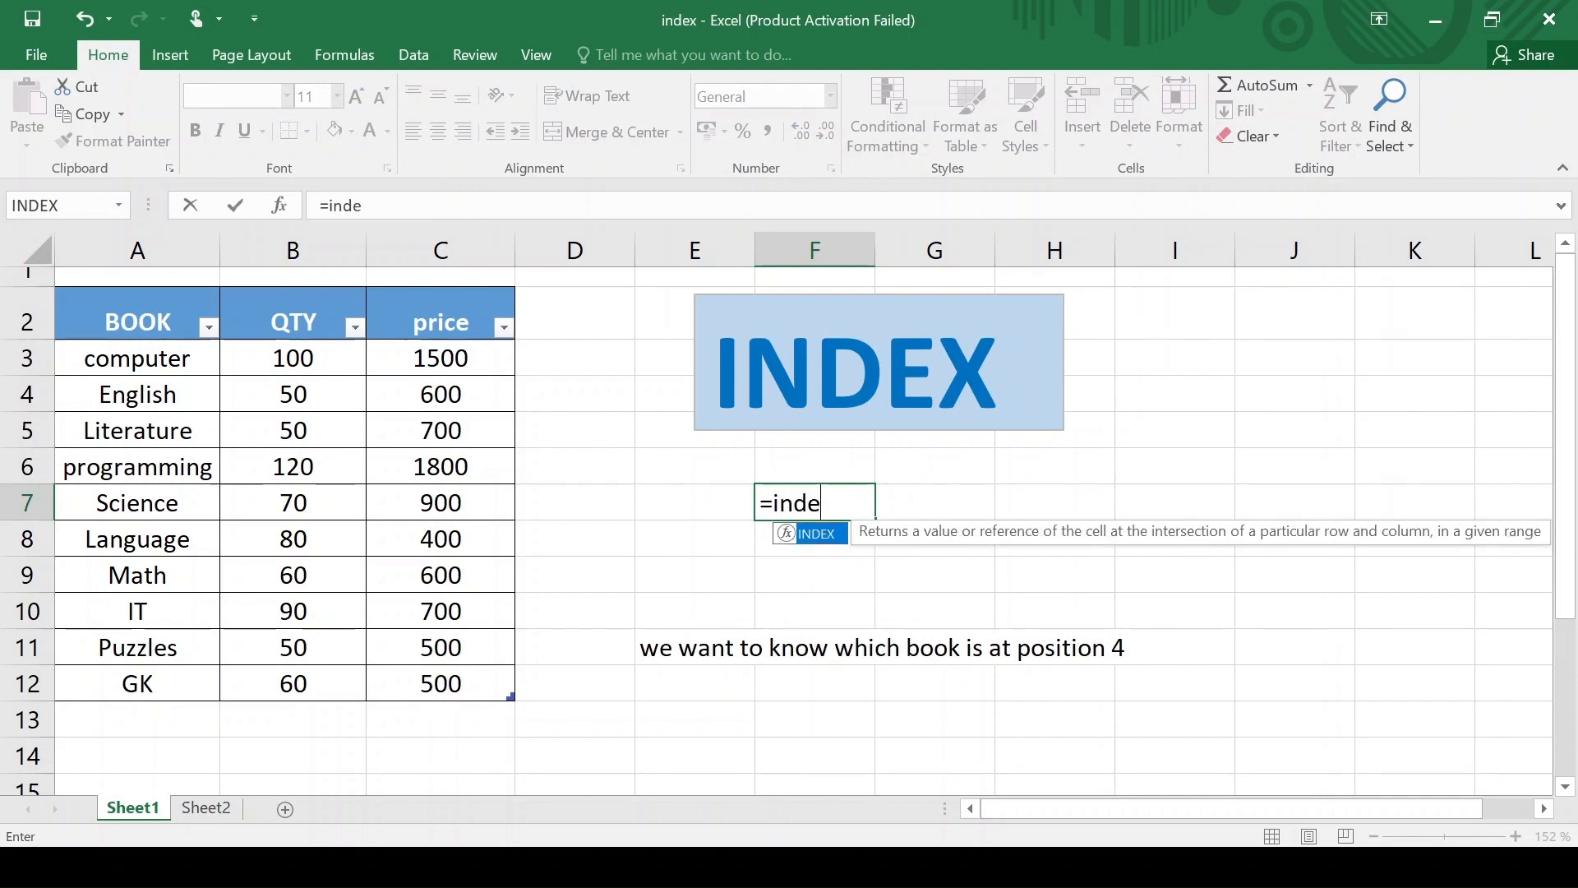
type("x(")
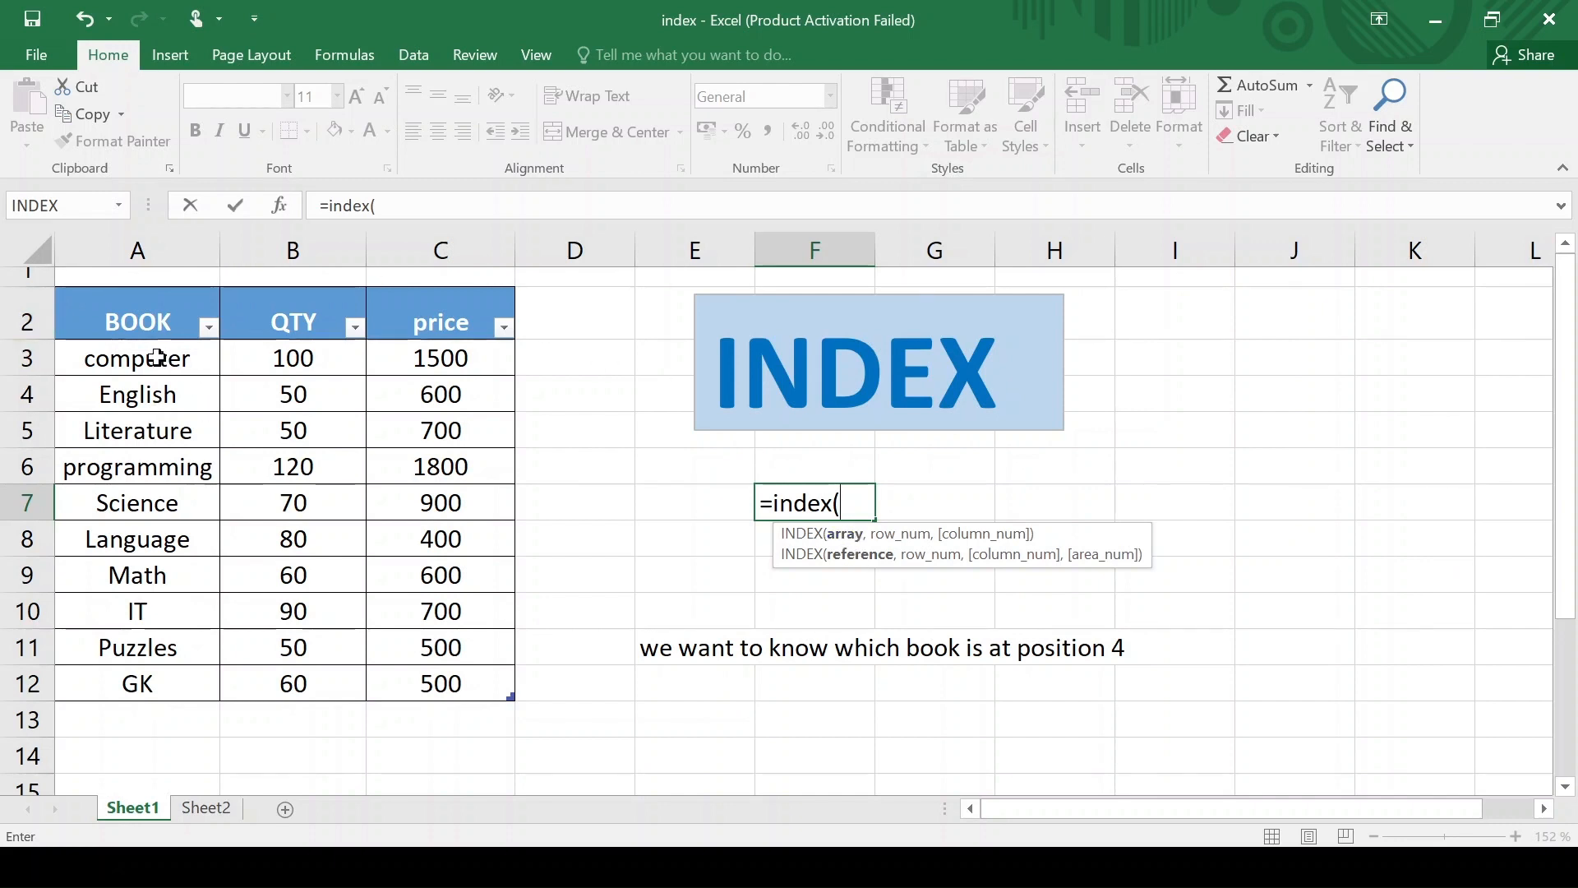
left_click_drag(158, 359, 211, 685)
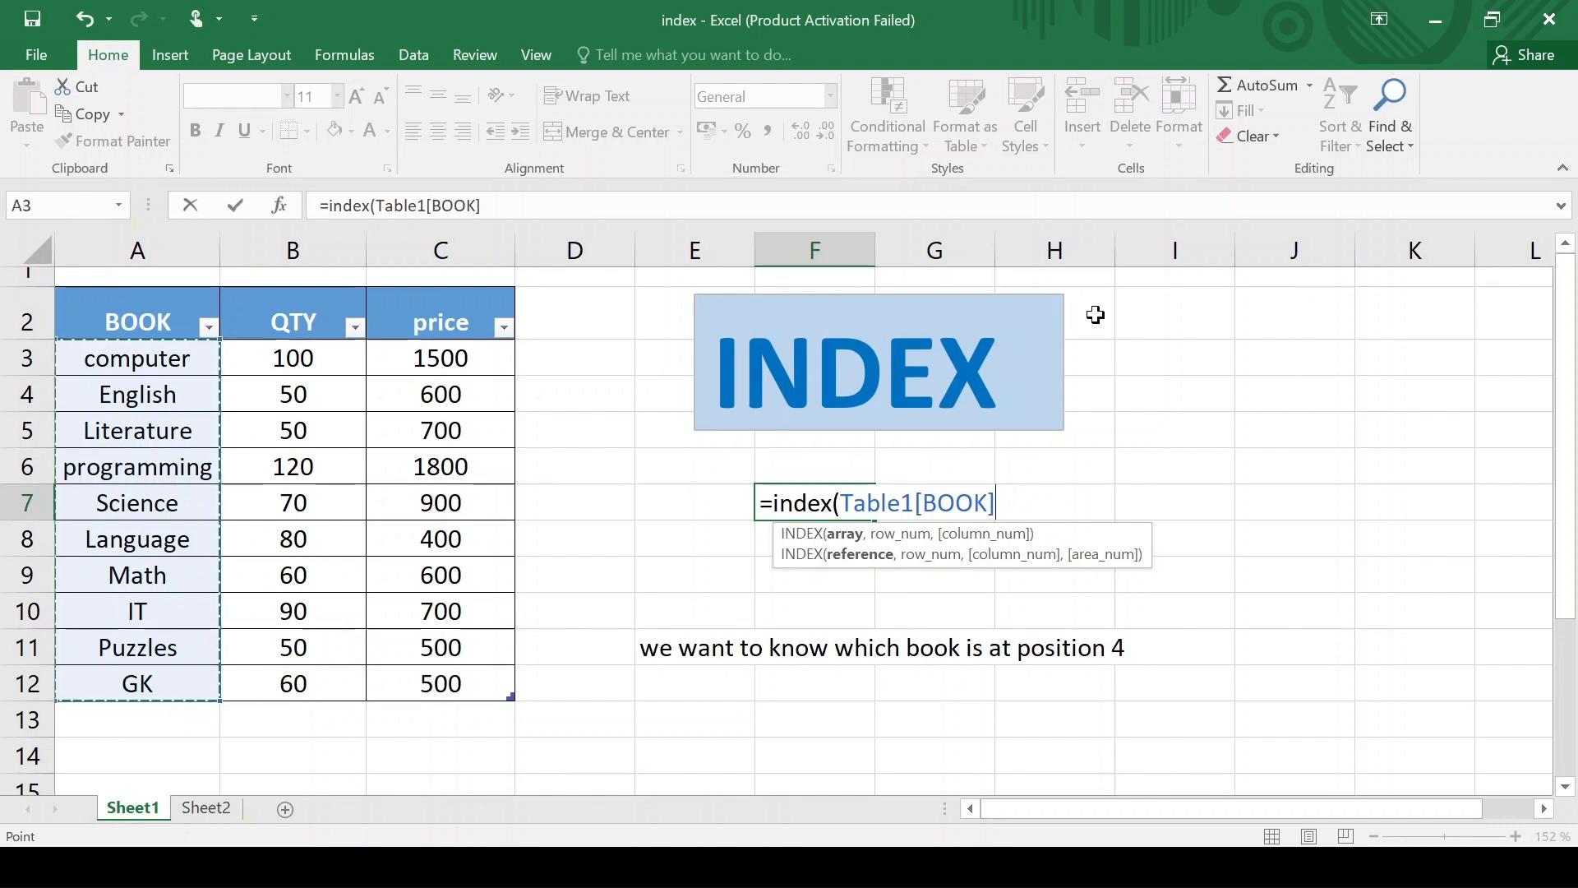
type(",")
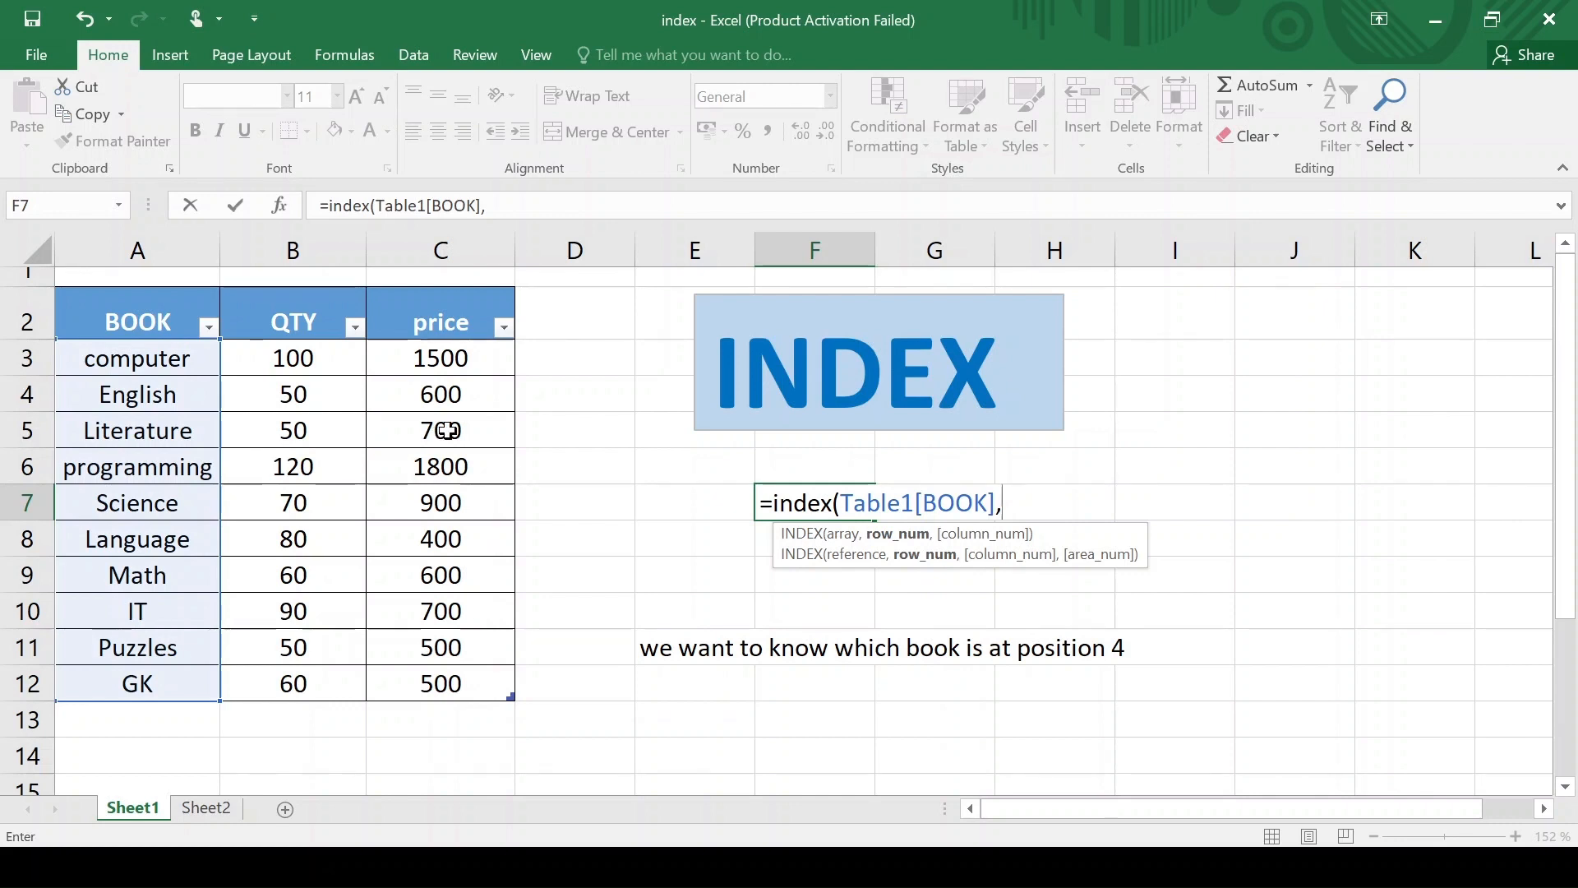
type("4)")
key("Return")
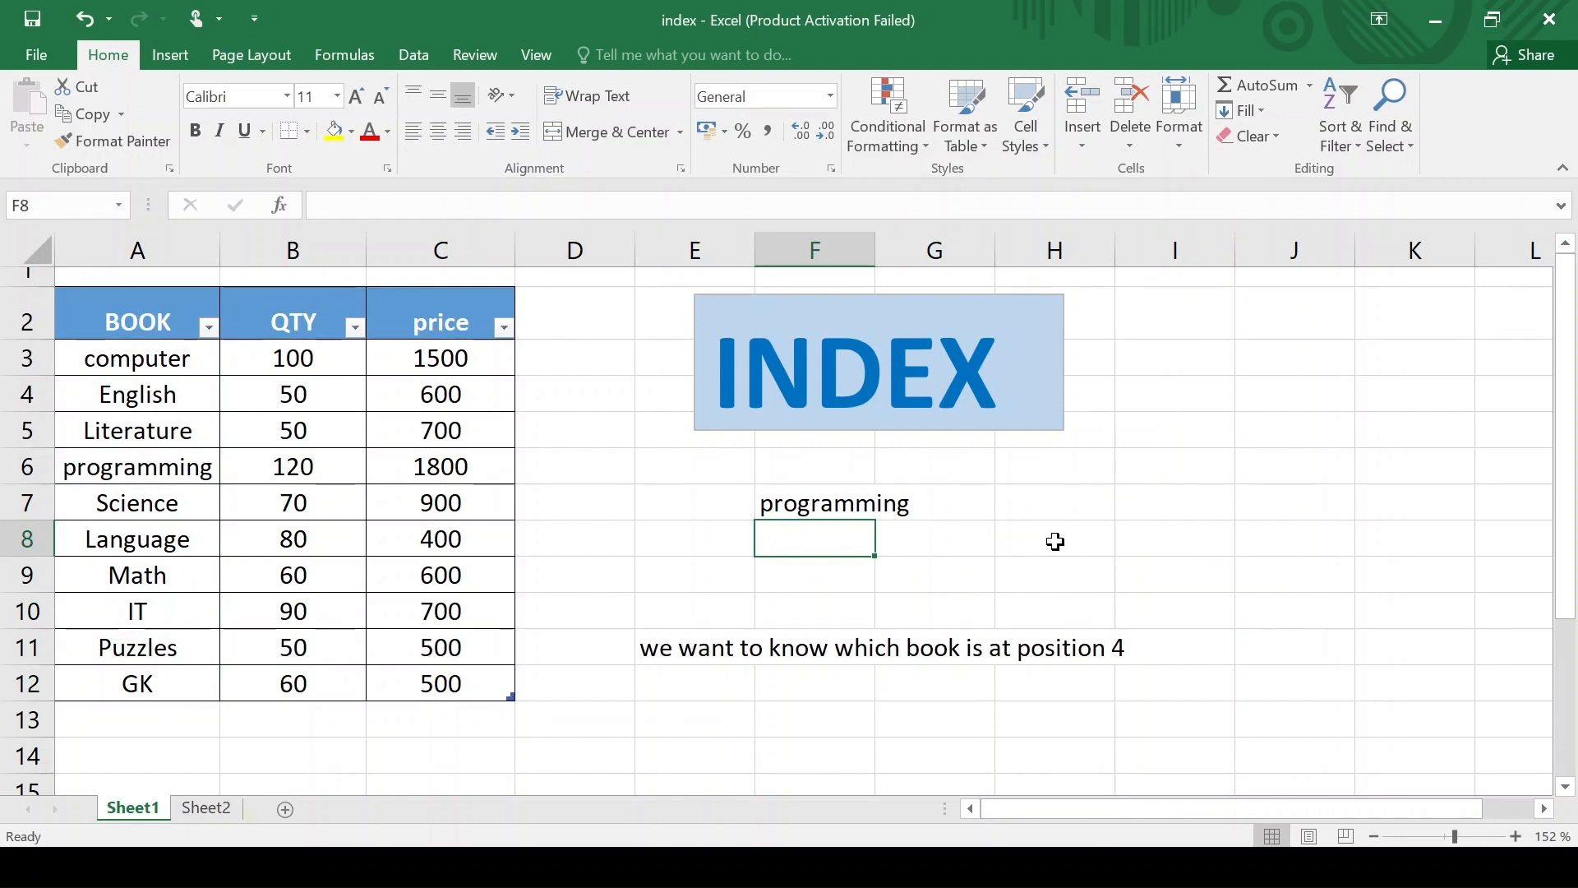
- Enter =INDEX(Table1[BOOK],7) in cell H8 to return the book at position 7
left_click(1055, 542)
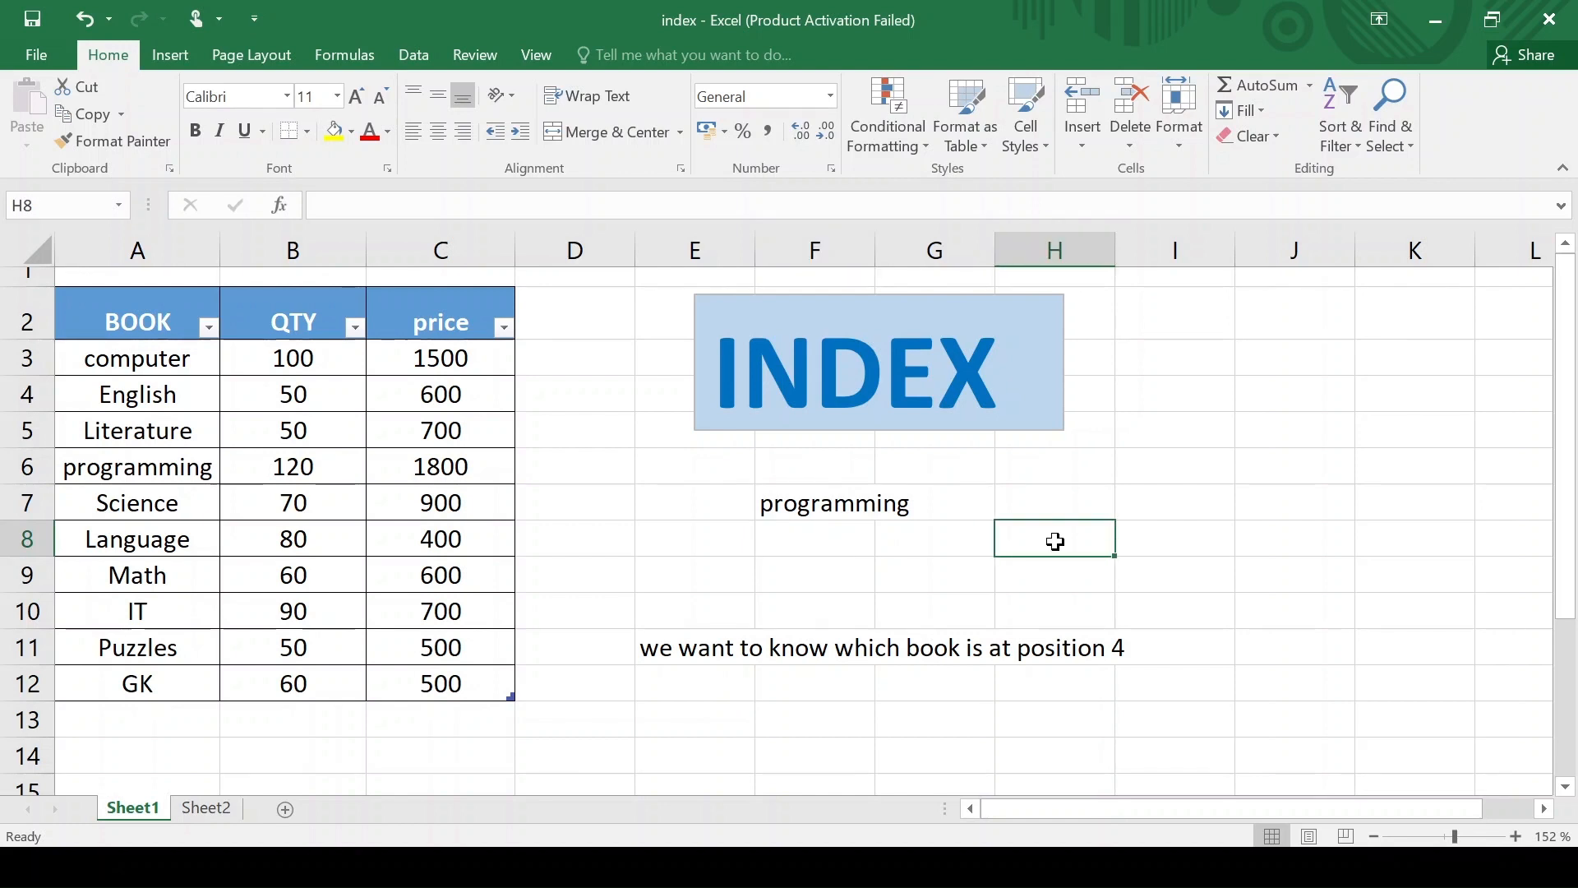
type("=in")
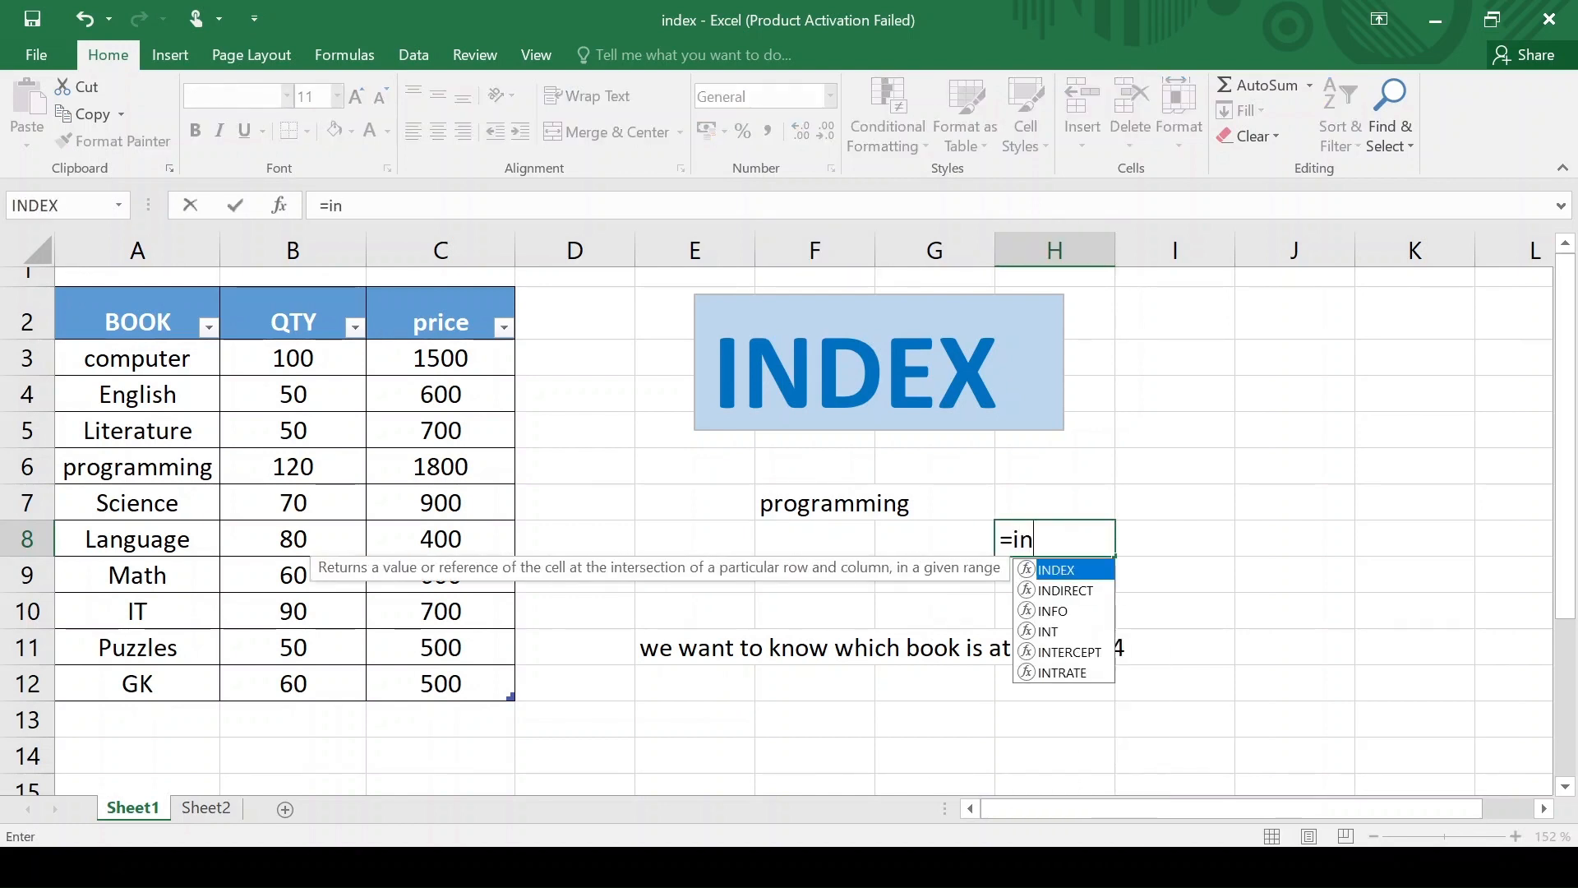
type("dex(")
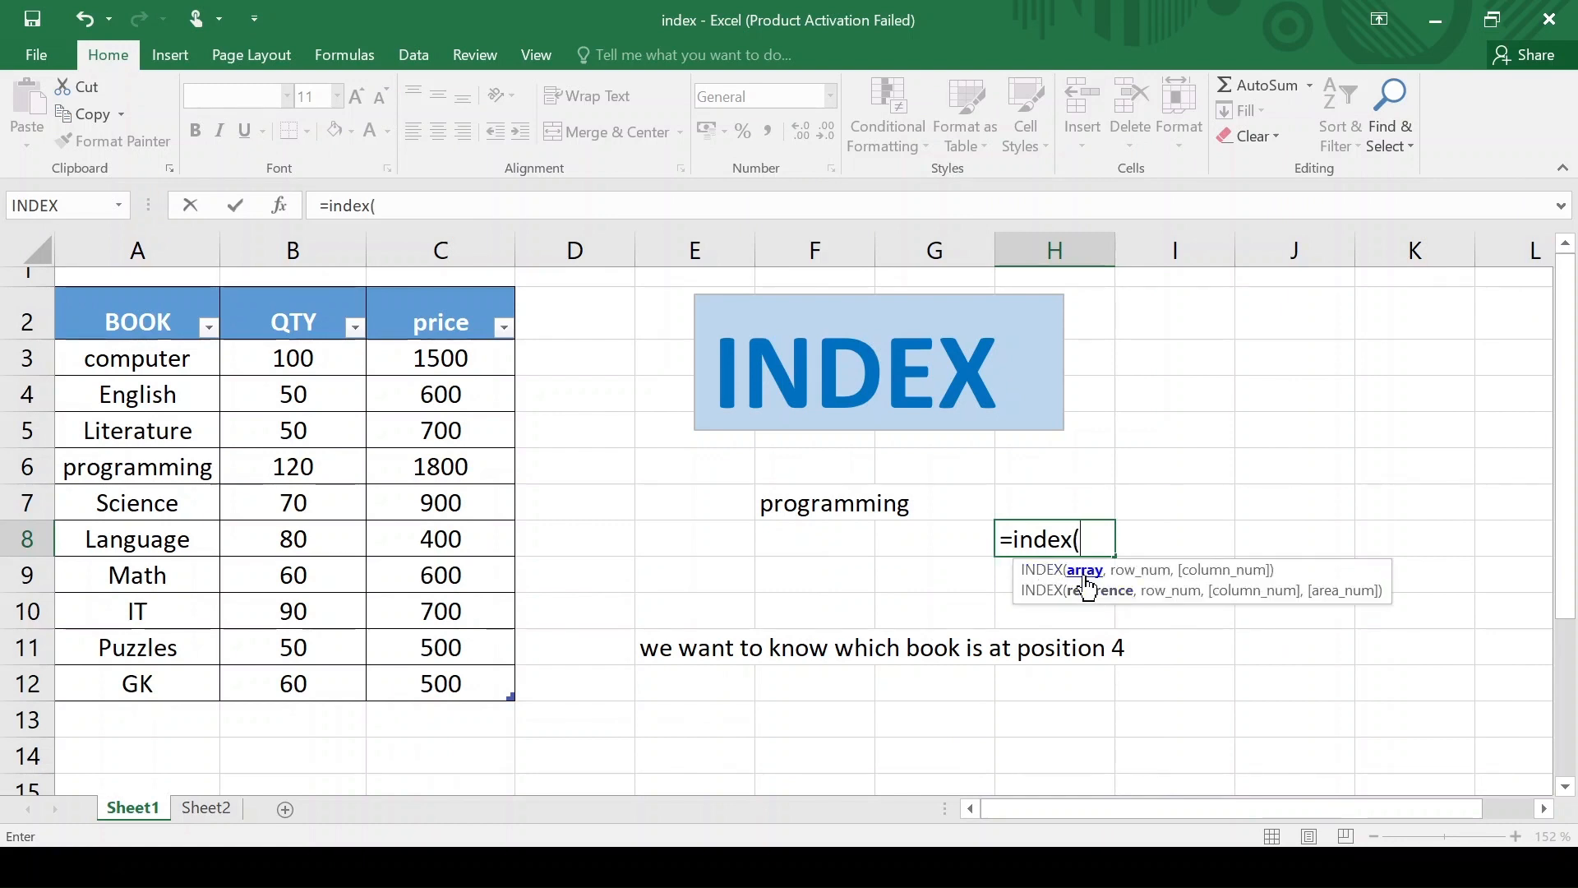
left_click_drag(165, 359, 152, 687)
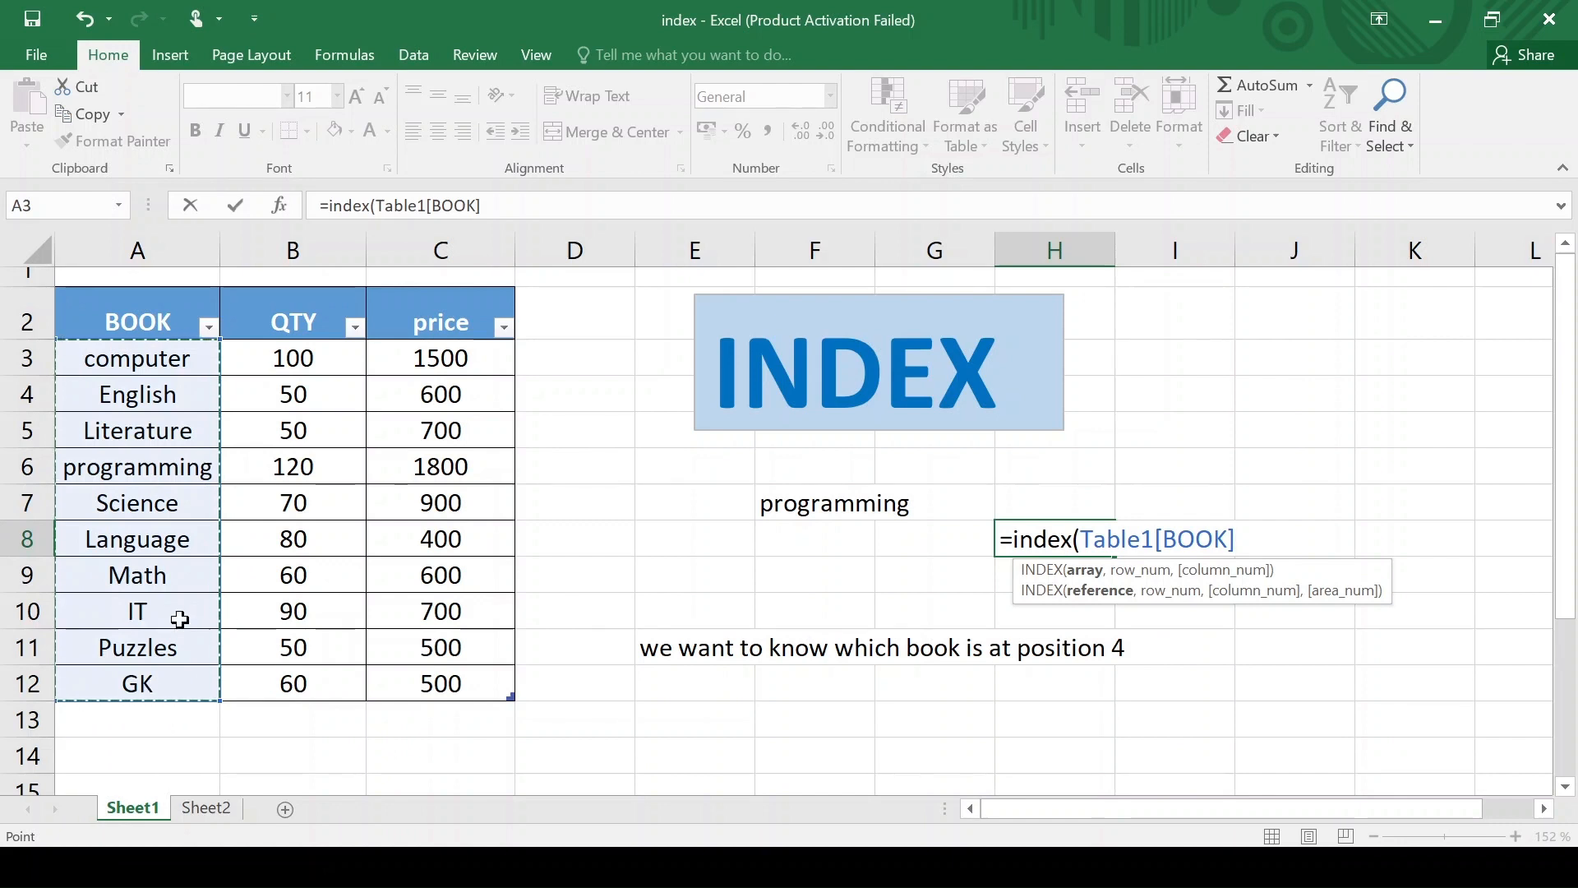
type(",")
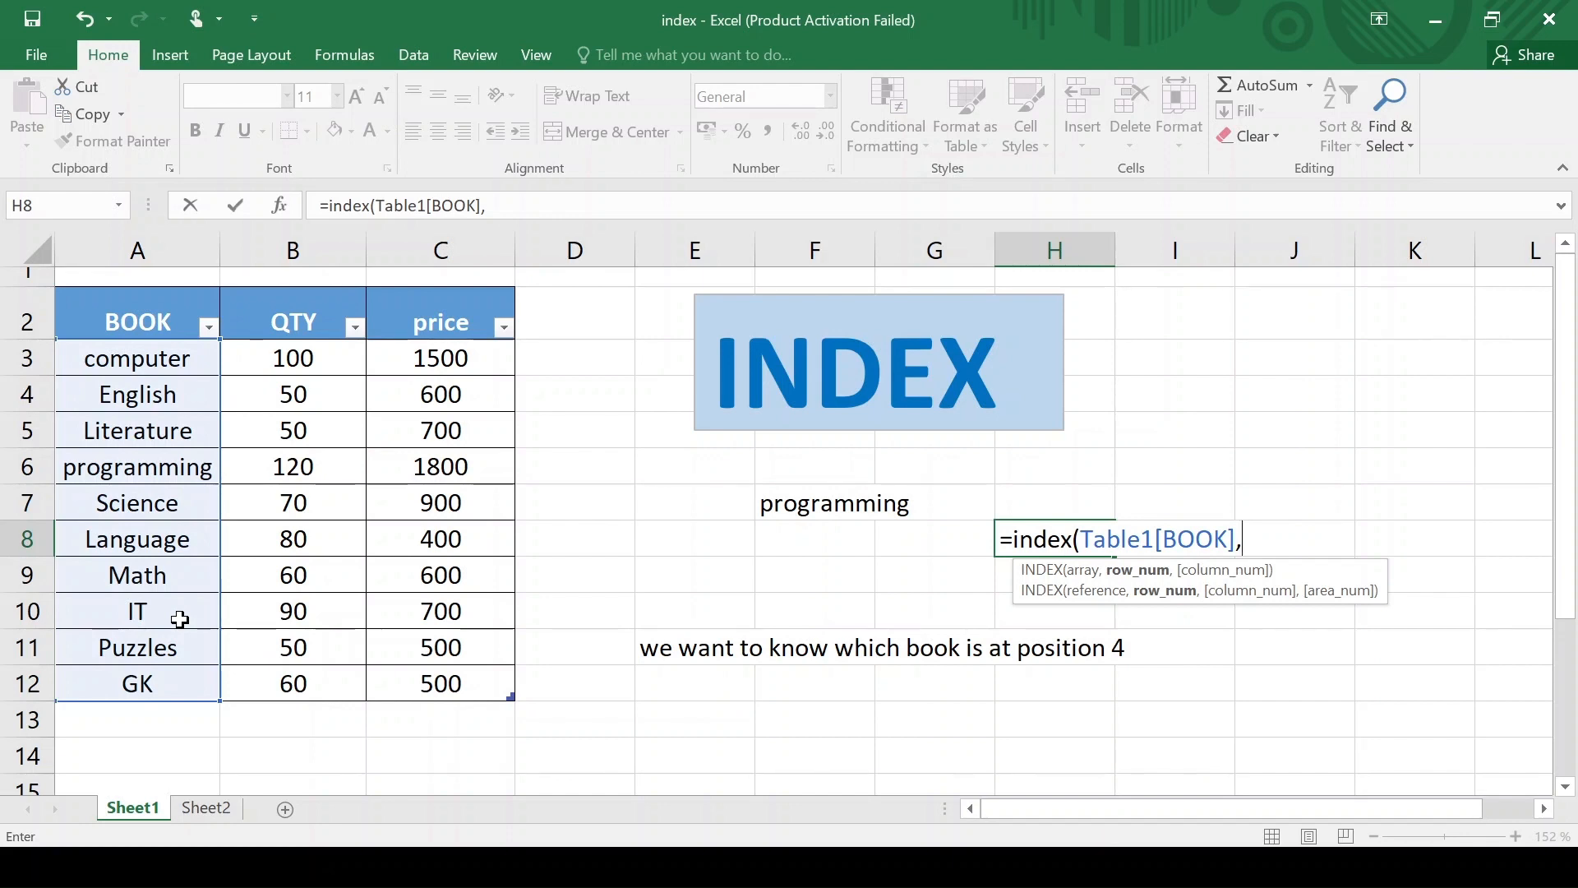
type("7)")
key("Return")
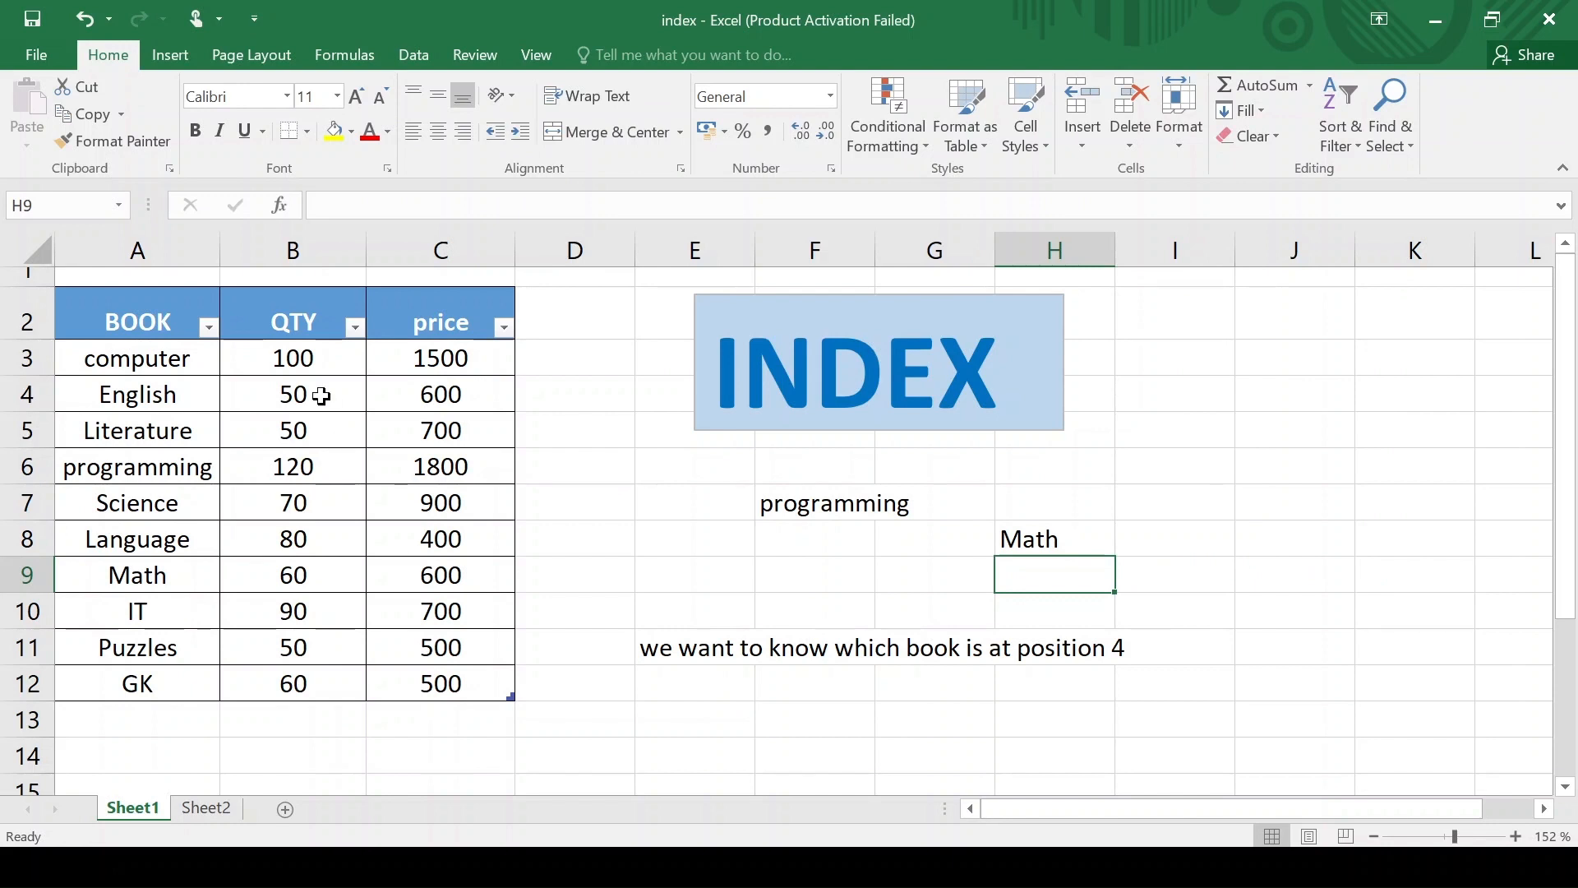
- Switch to Sheet2 and locate the cell at data row 2, column 2 of the book table
left_click(207, 810)
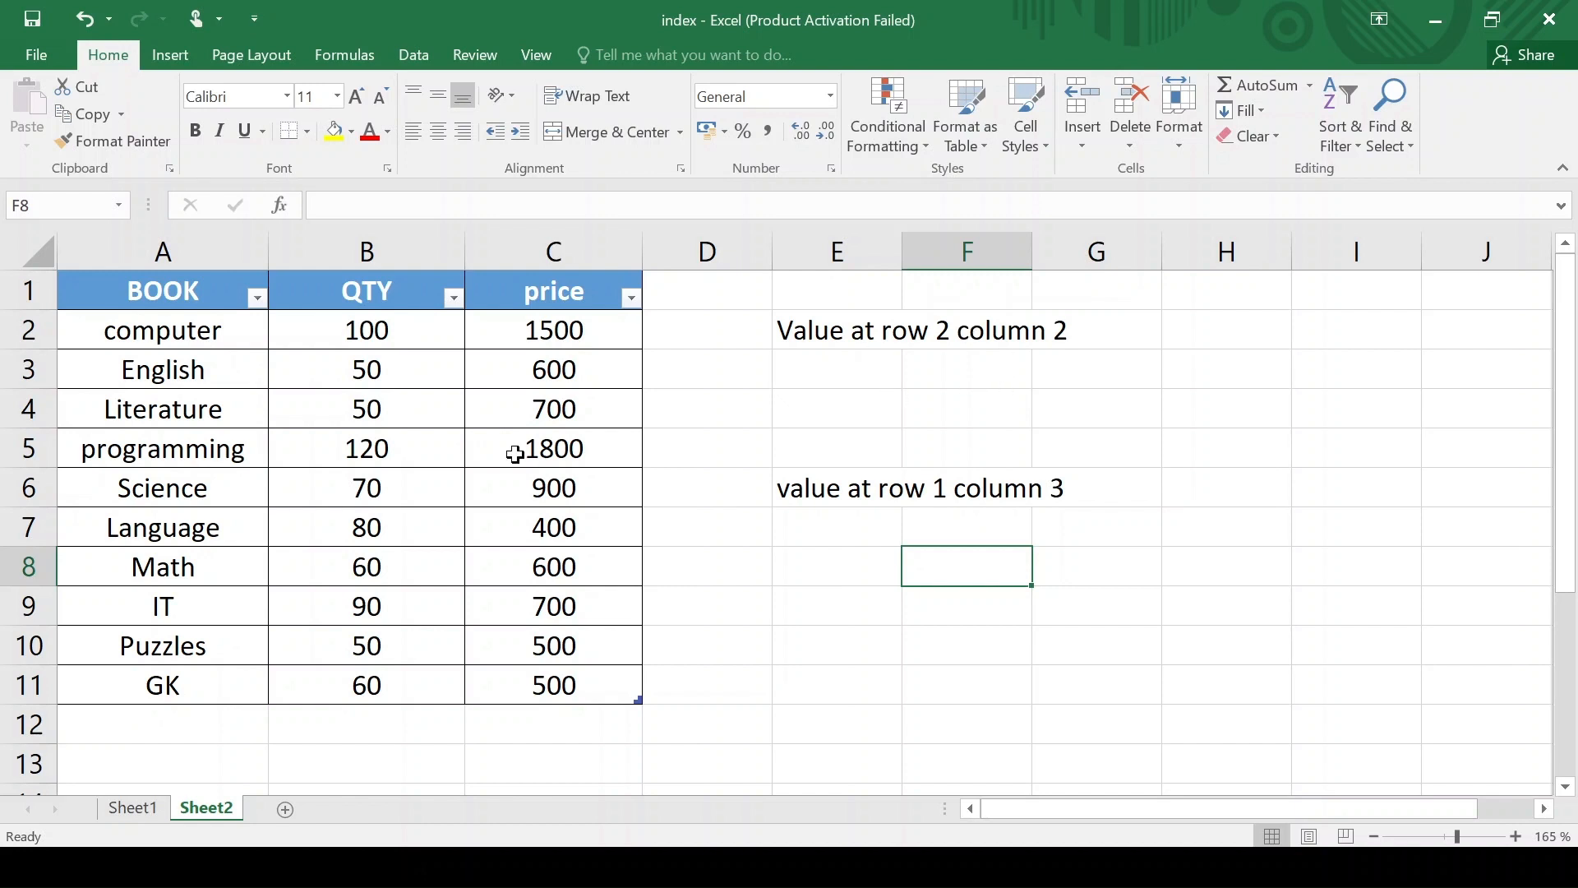
left_click(10, 333)
left_click(11, 372)
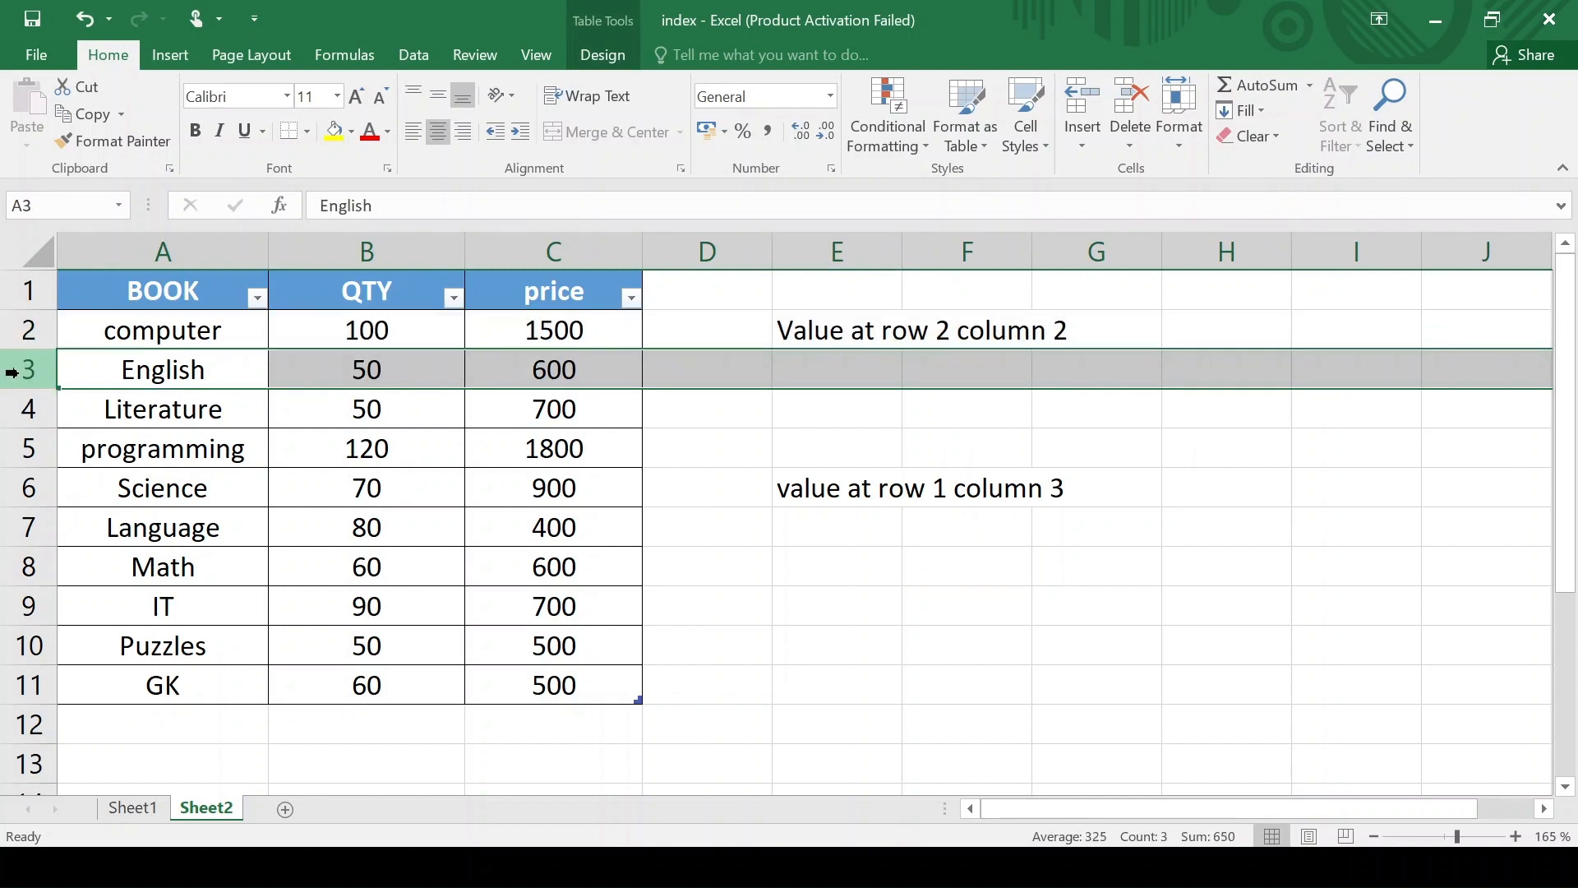
left_click(154, 247)
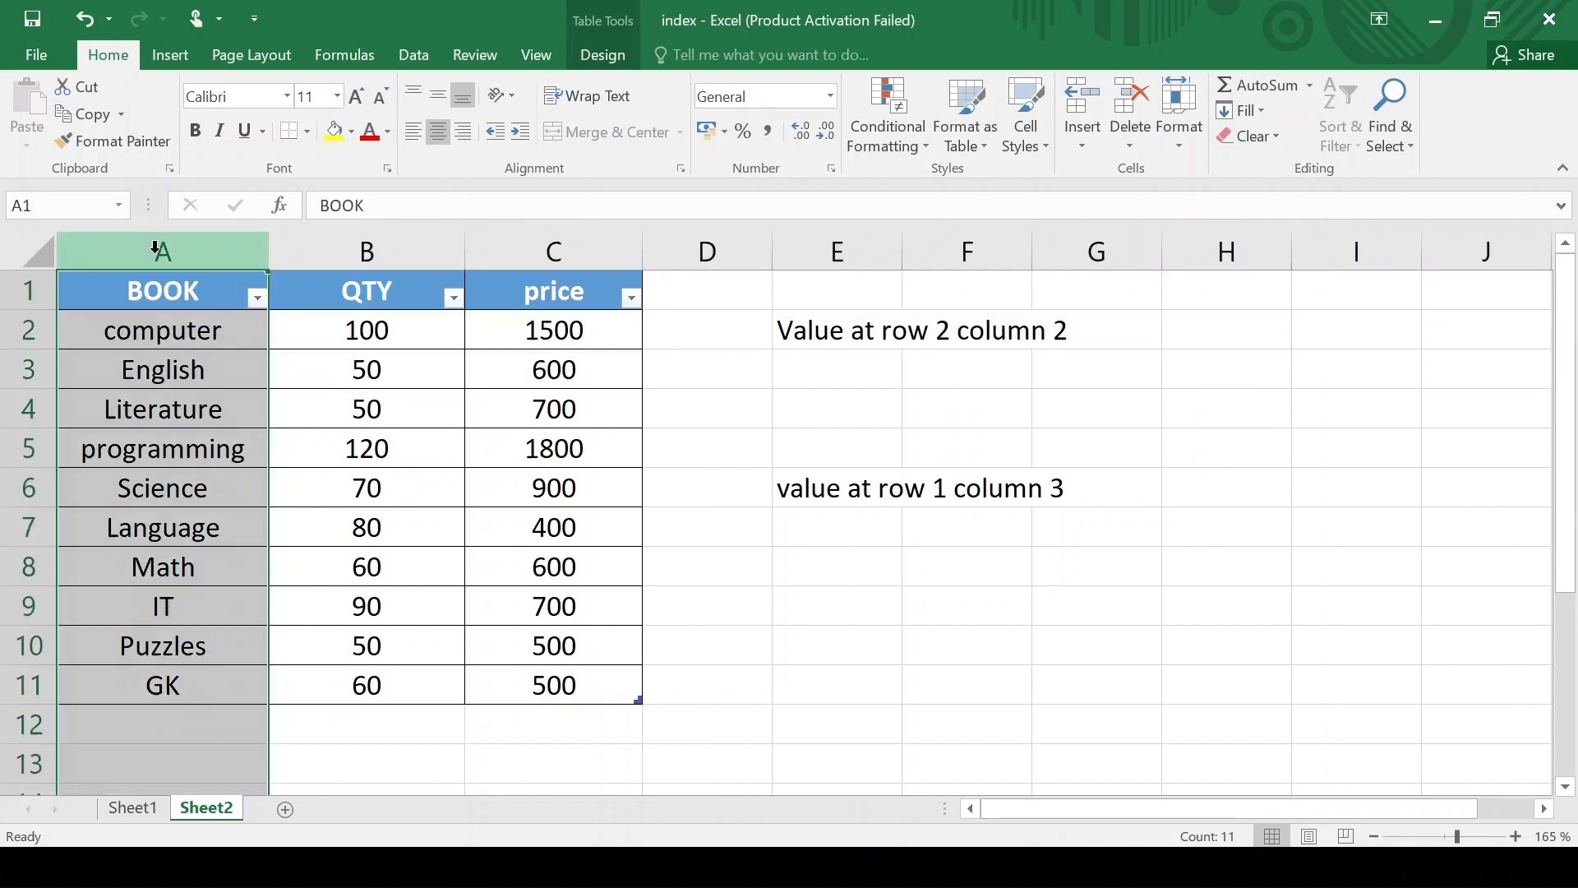
left_click(367, 243)
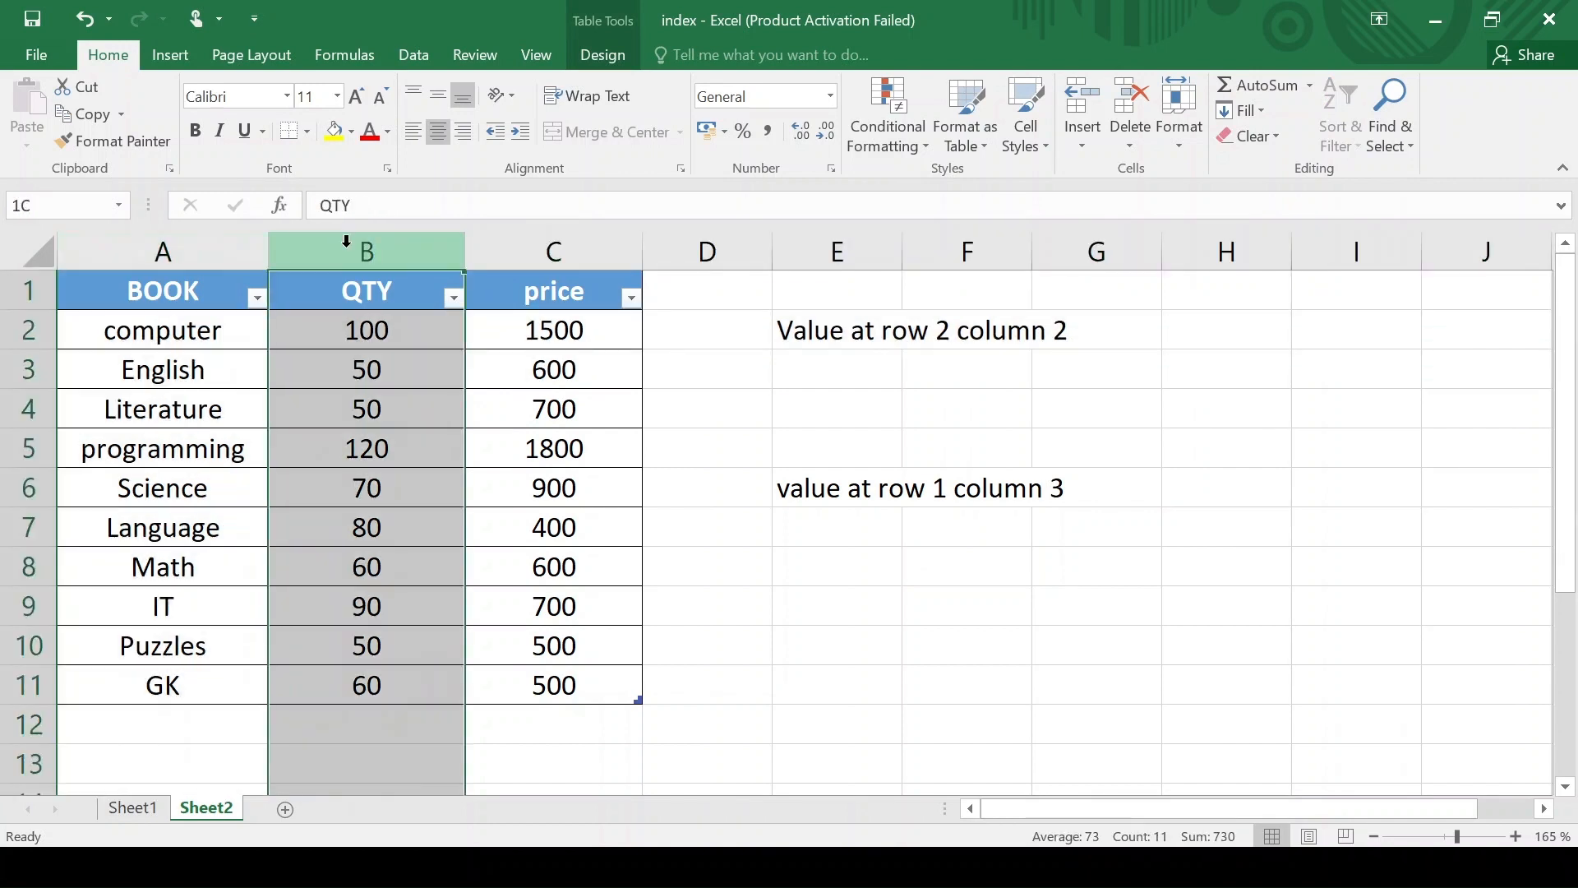
left_click(365, 372)
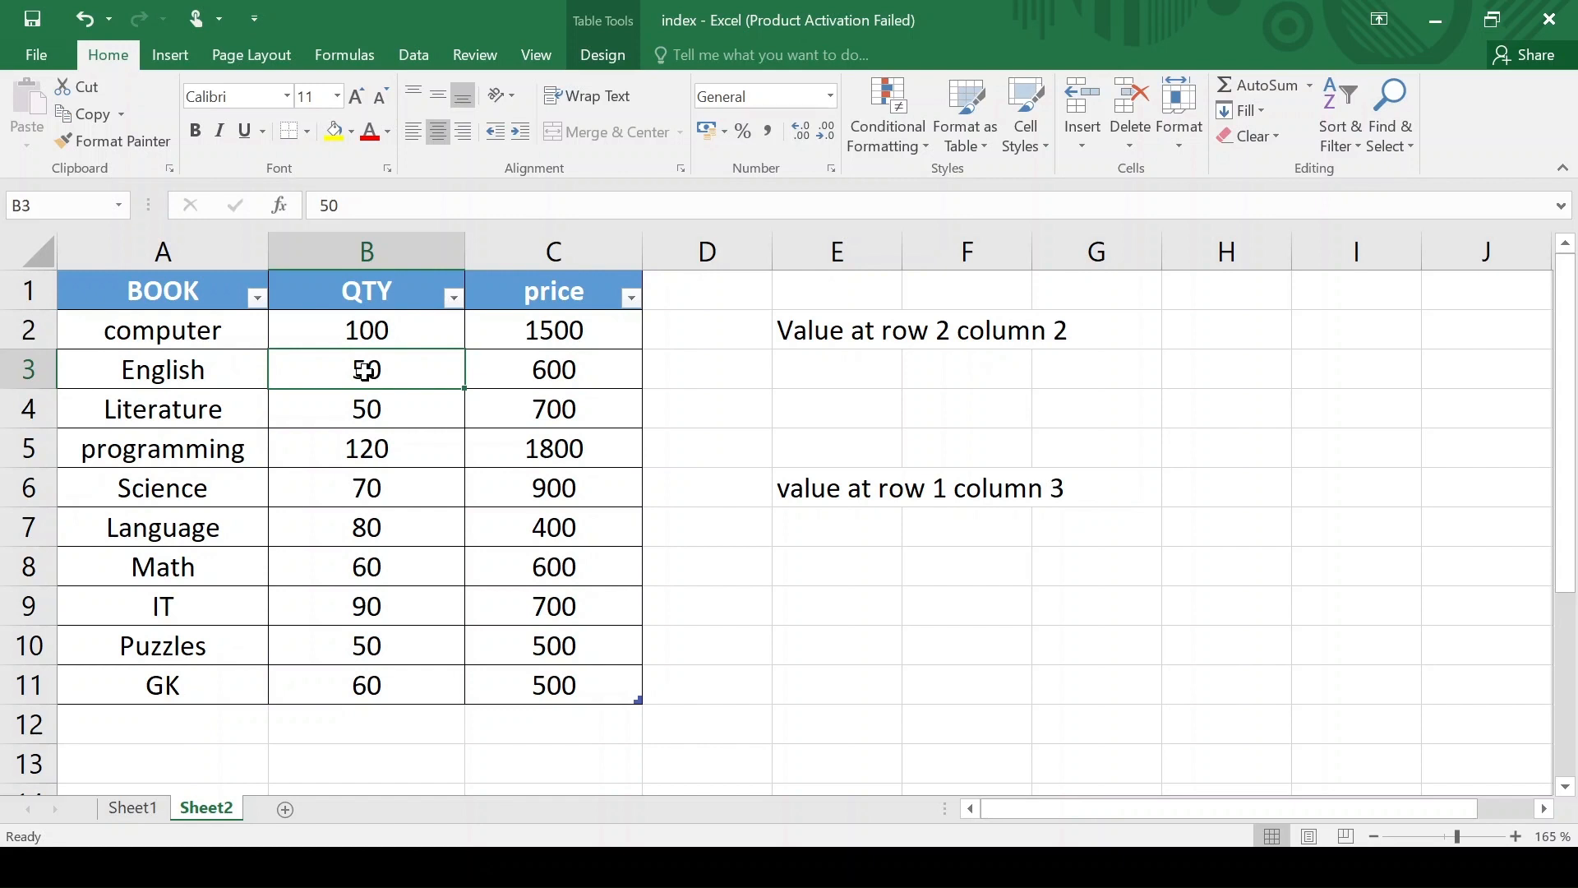
- Enter =INDEX(Table14,2,2) in cell E4 and compare its result with the source cell in the table
left_click(833, 413)
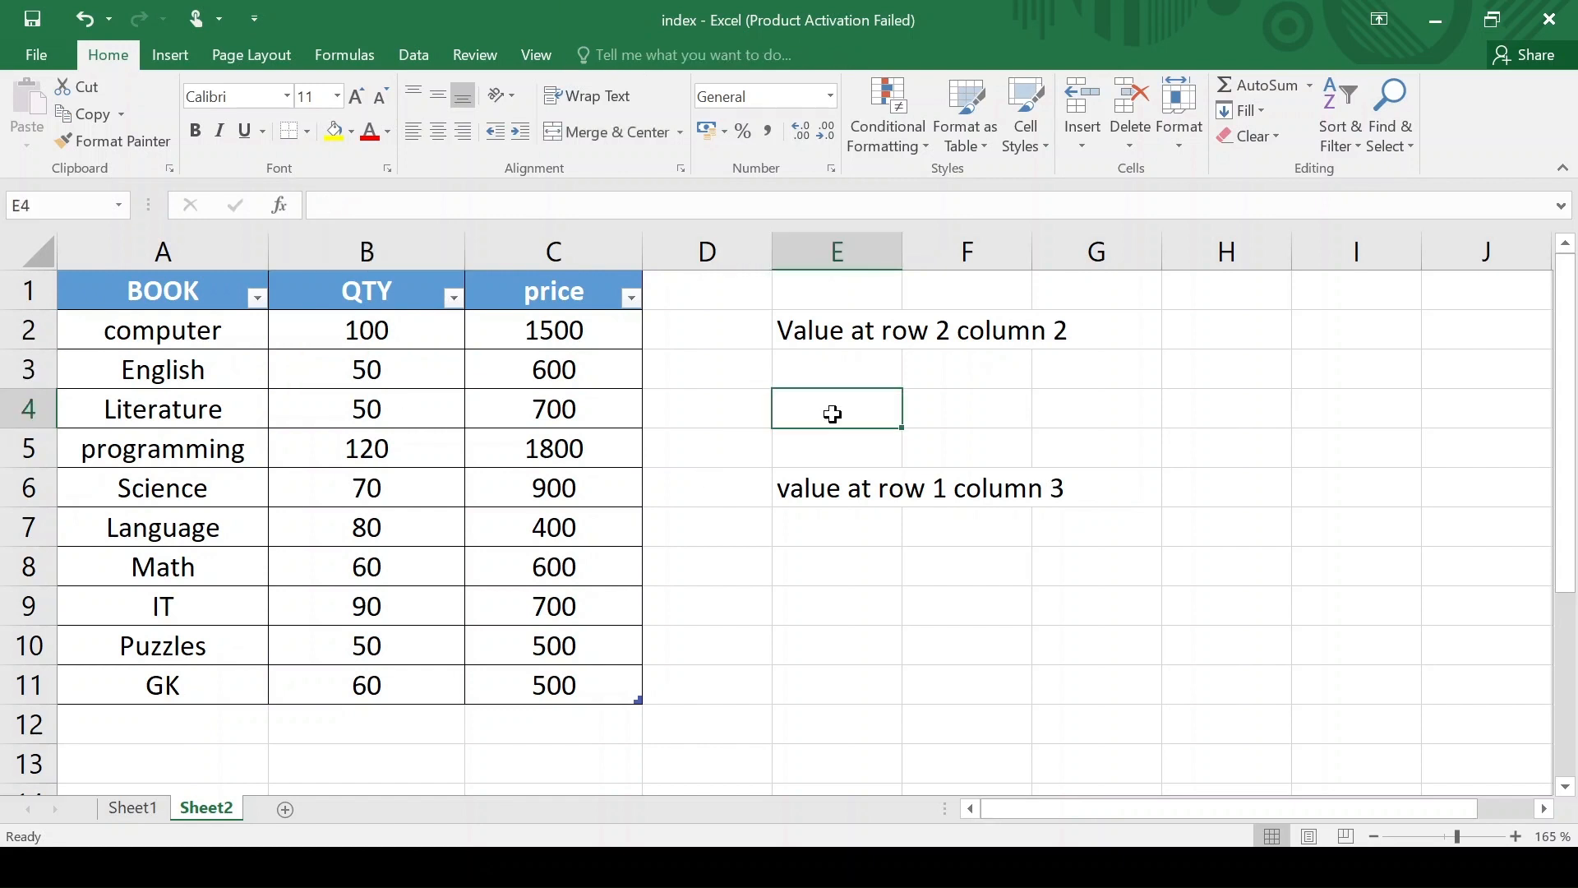
type("=index")
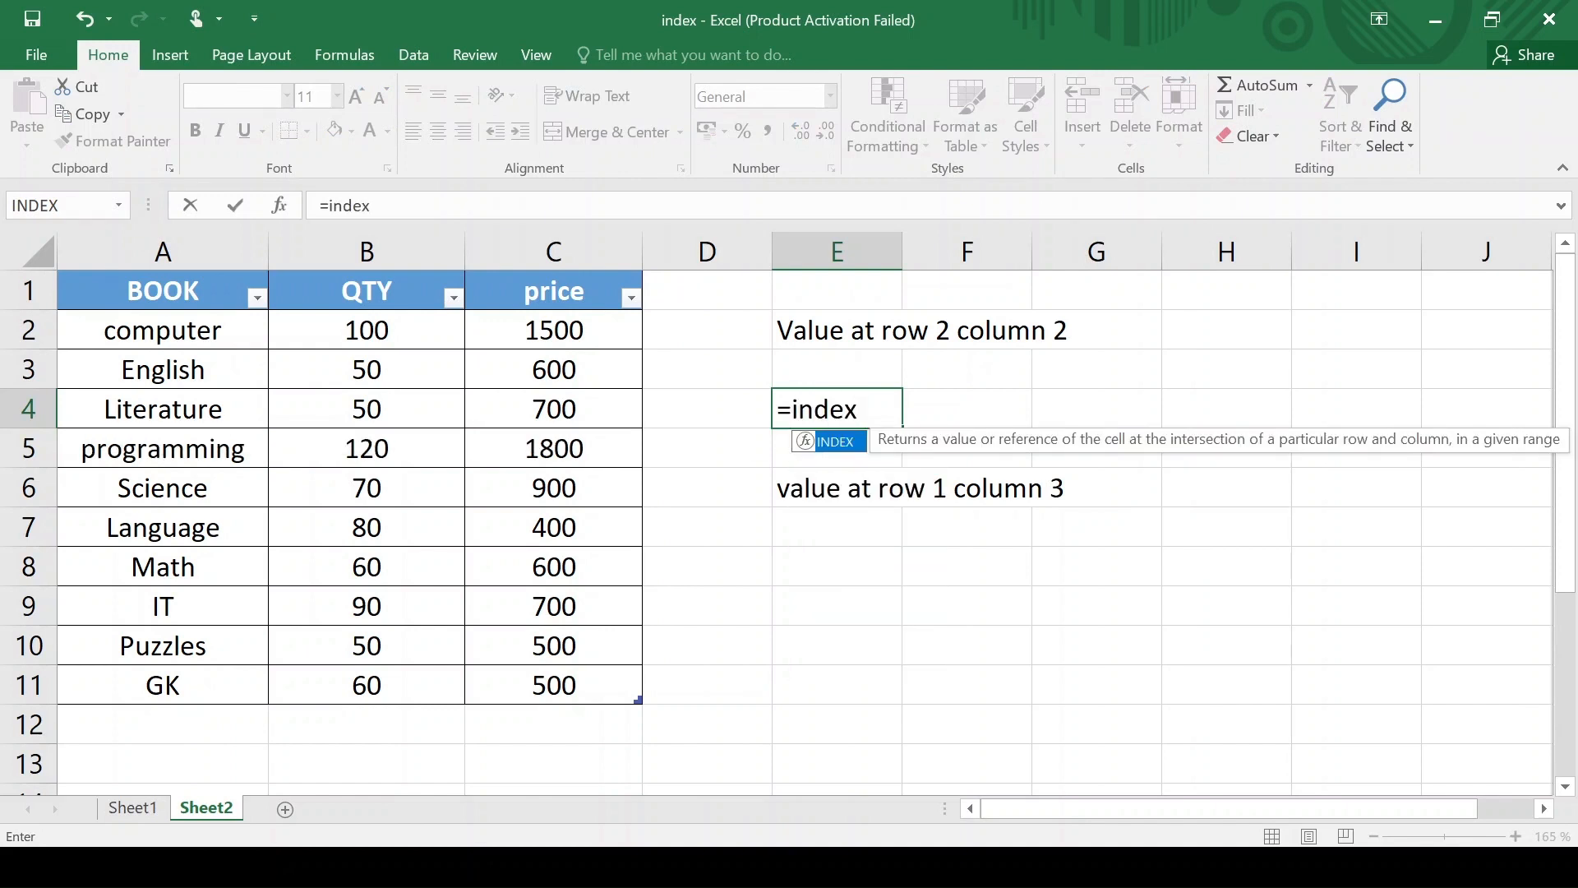
type("(")
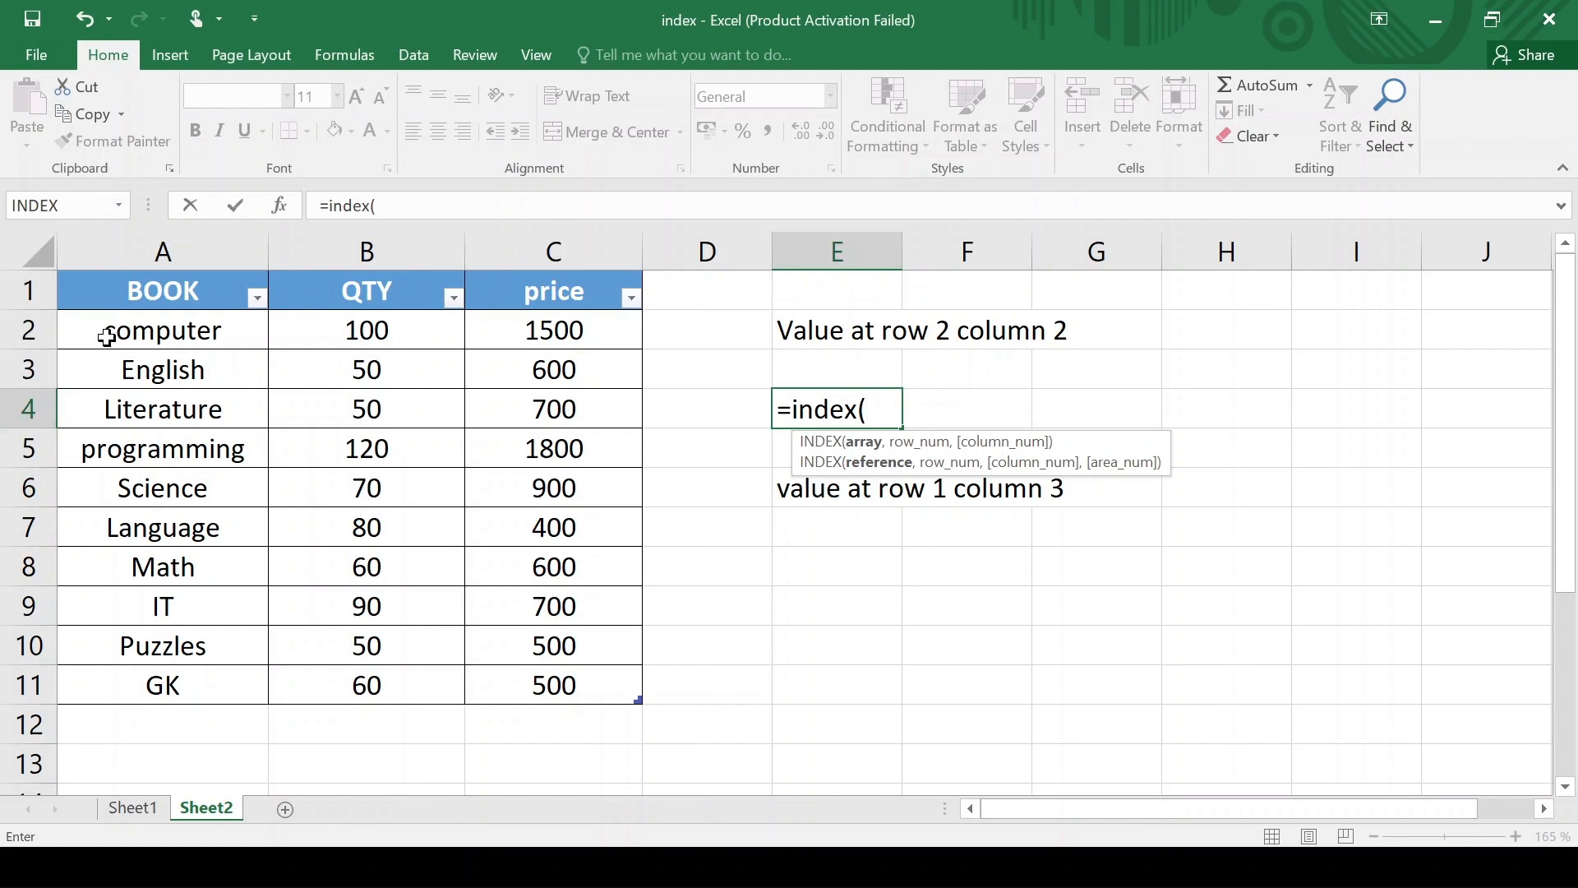
left_click_drag(109, 339, 555, 687)
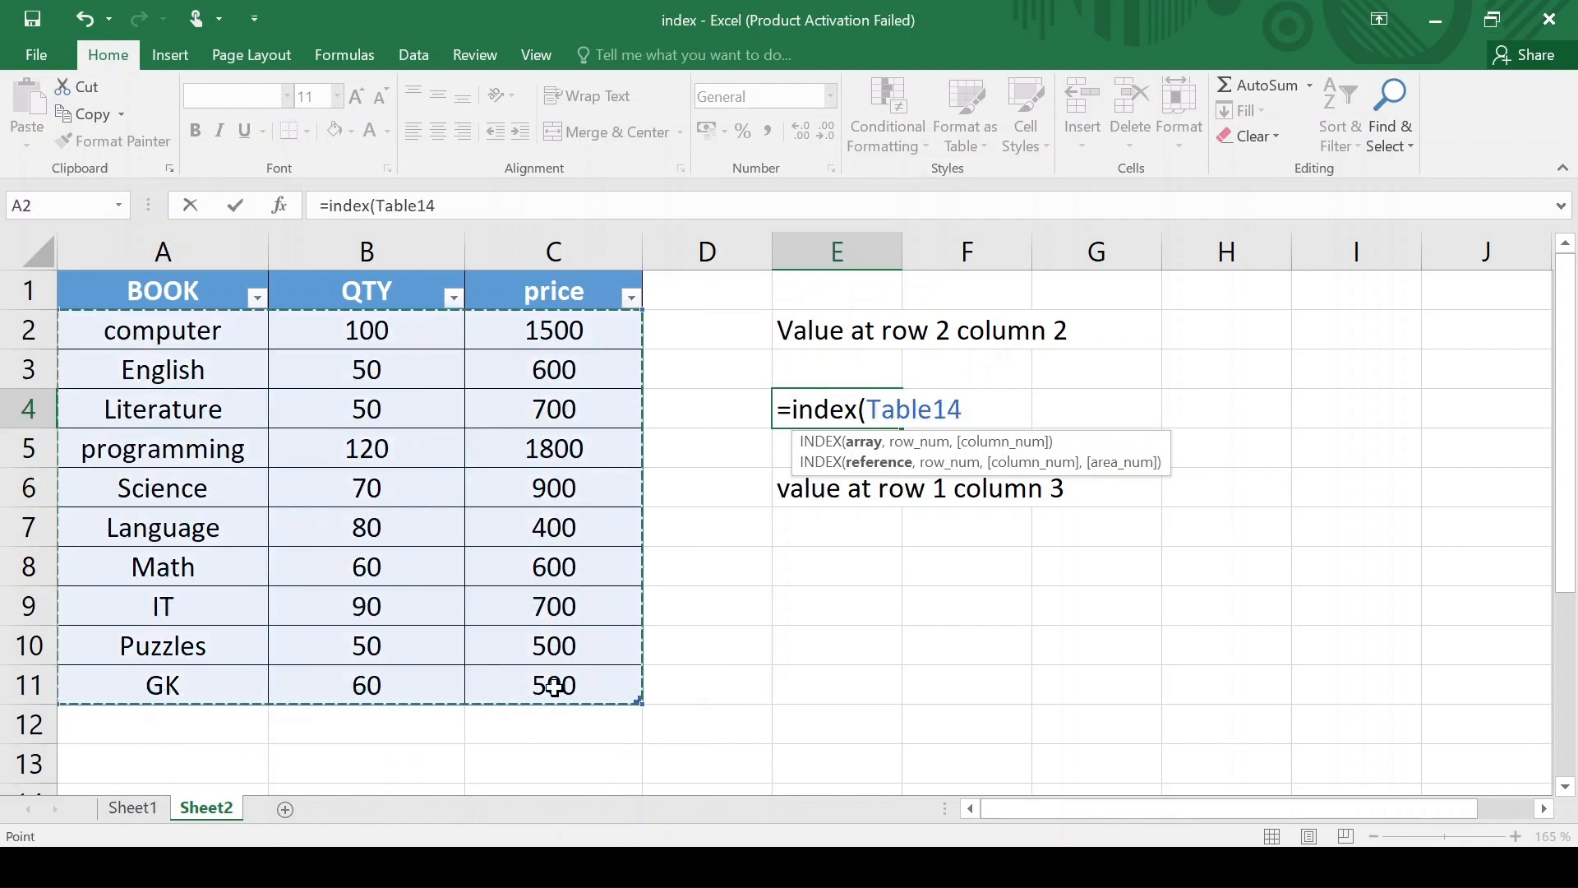
type(",")
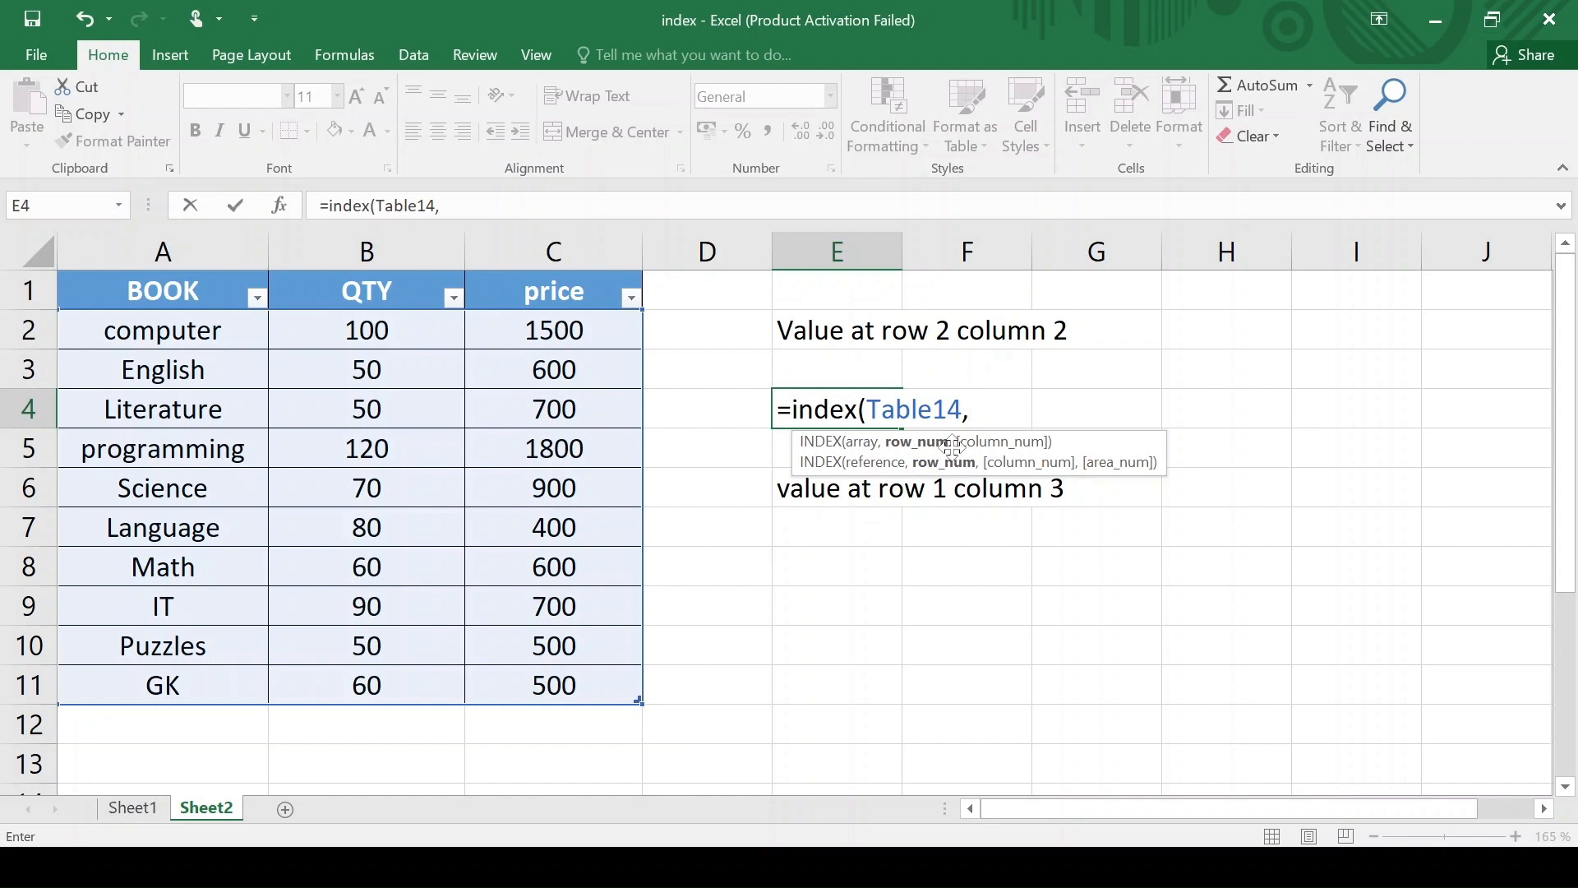
type("2,2")
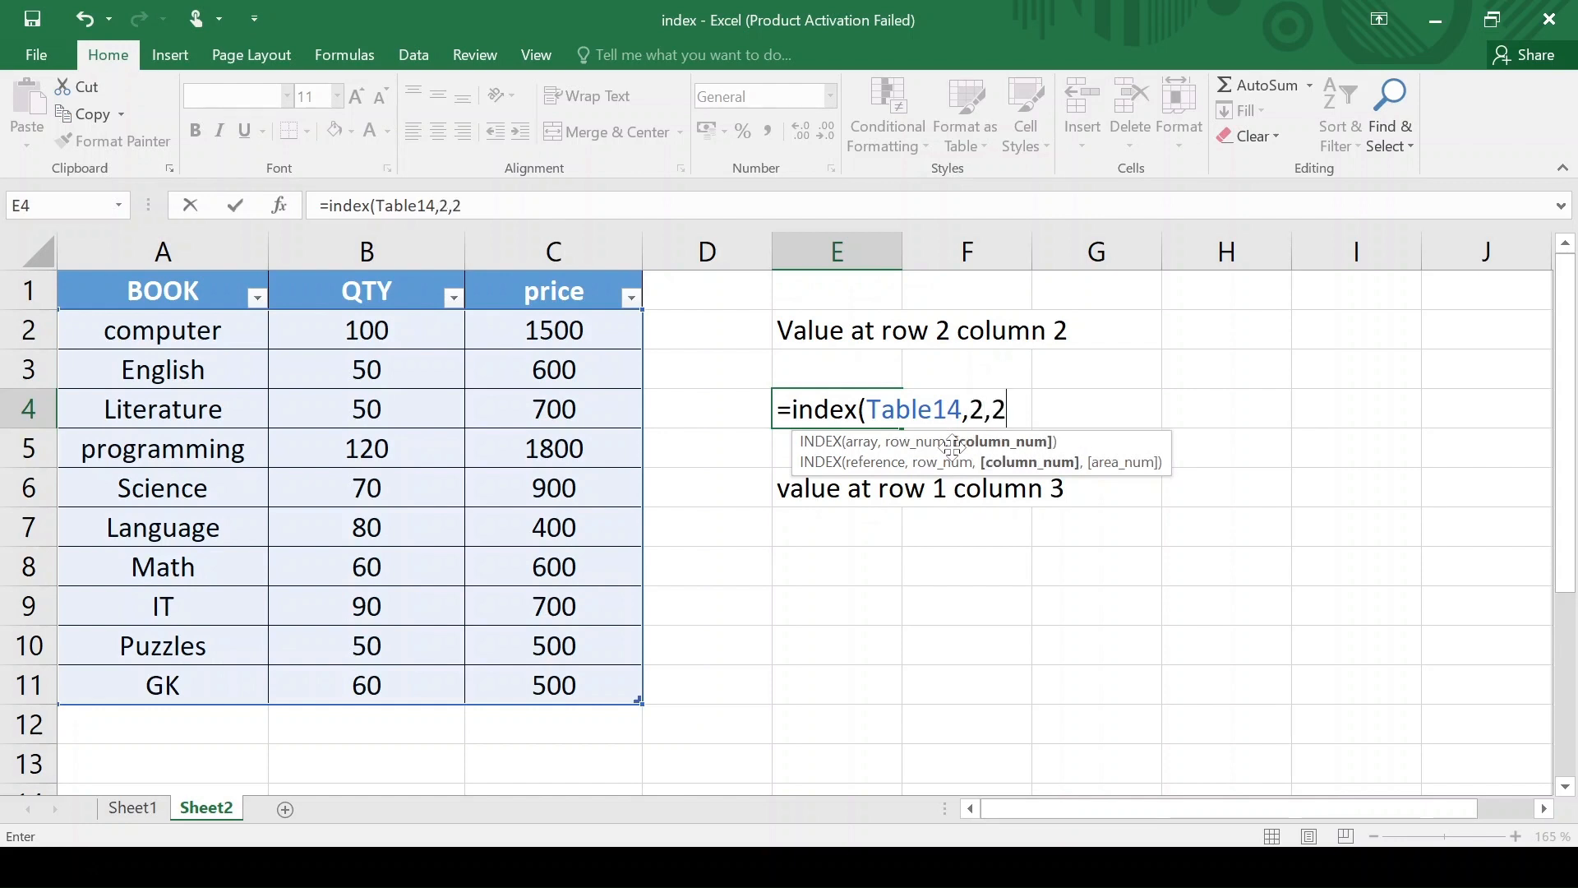
type(")")
key("Return")
left_click(837, 409)
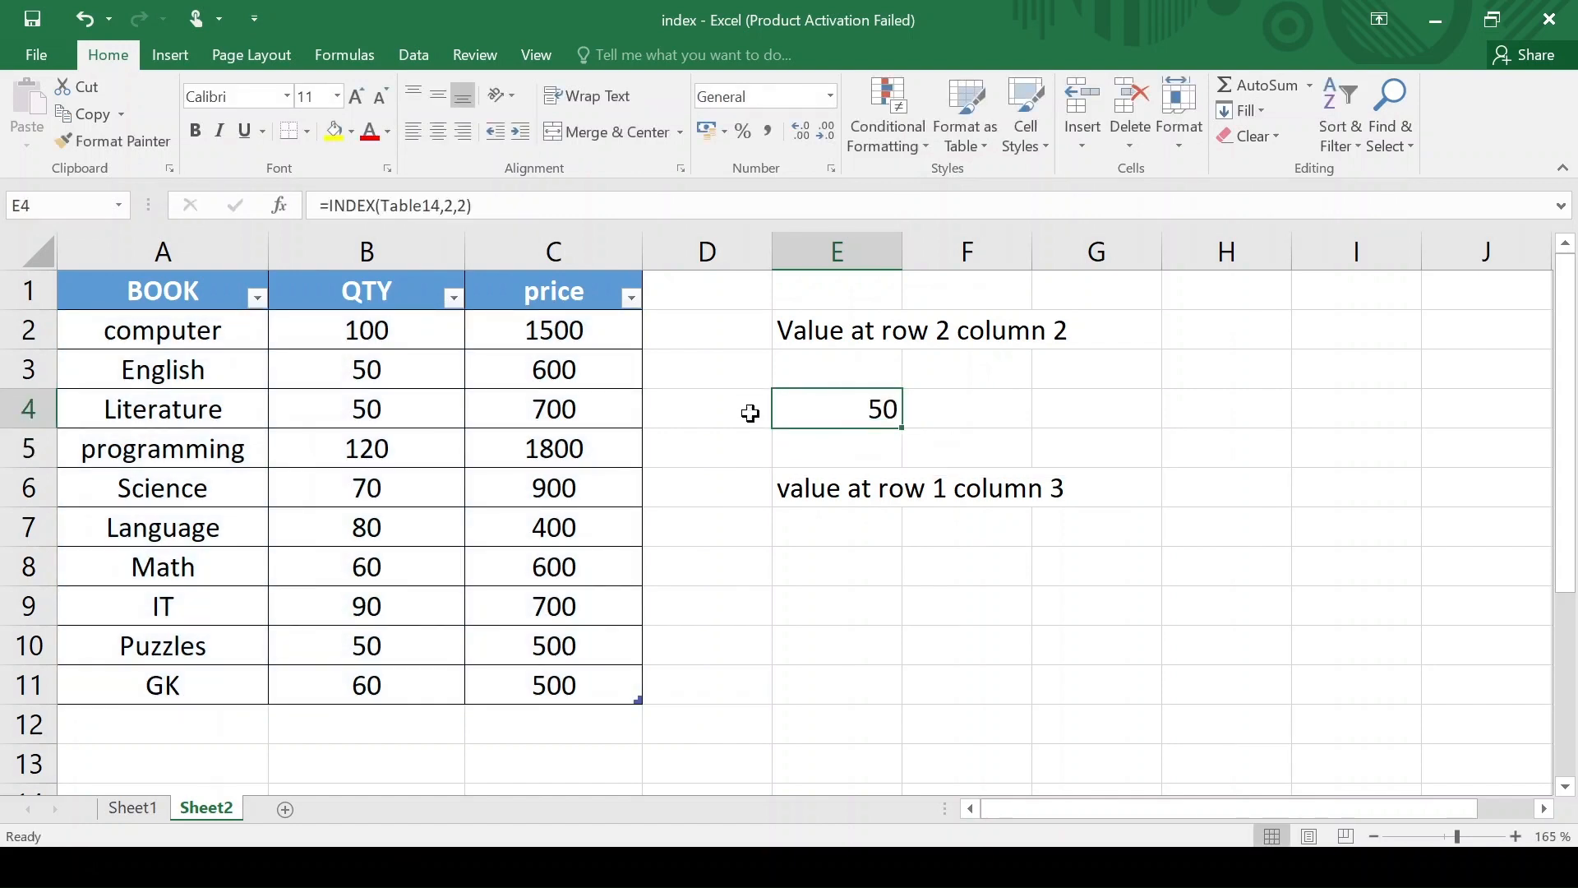
left_click(392, 362)
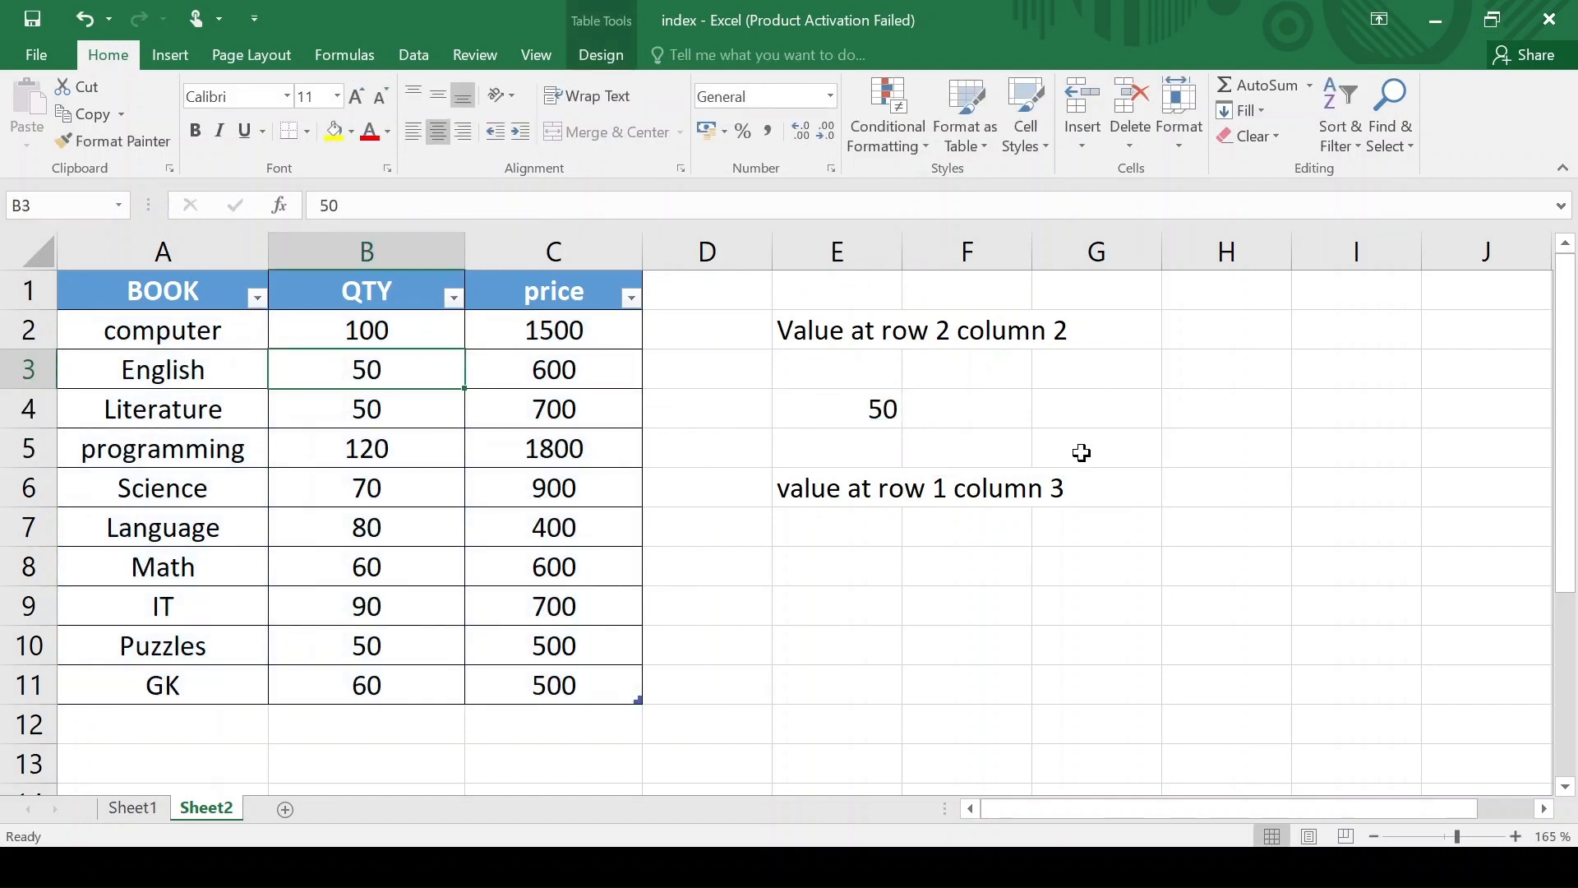
- Enter =INDEX(Table14,1,3) in cell F8 to return the value at row 1, column 3 of the book table
left_click(967, 575)
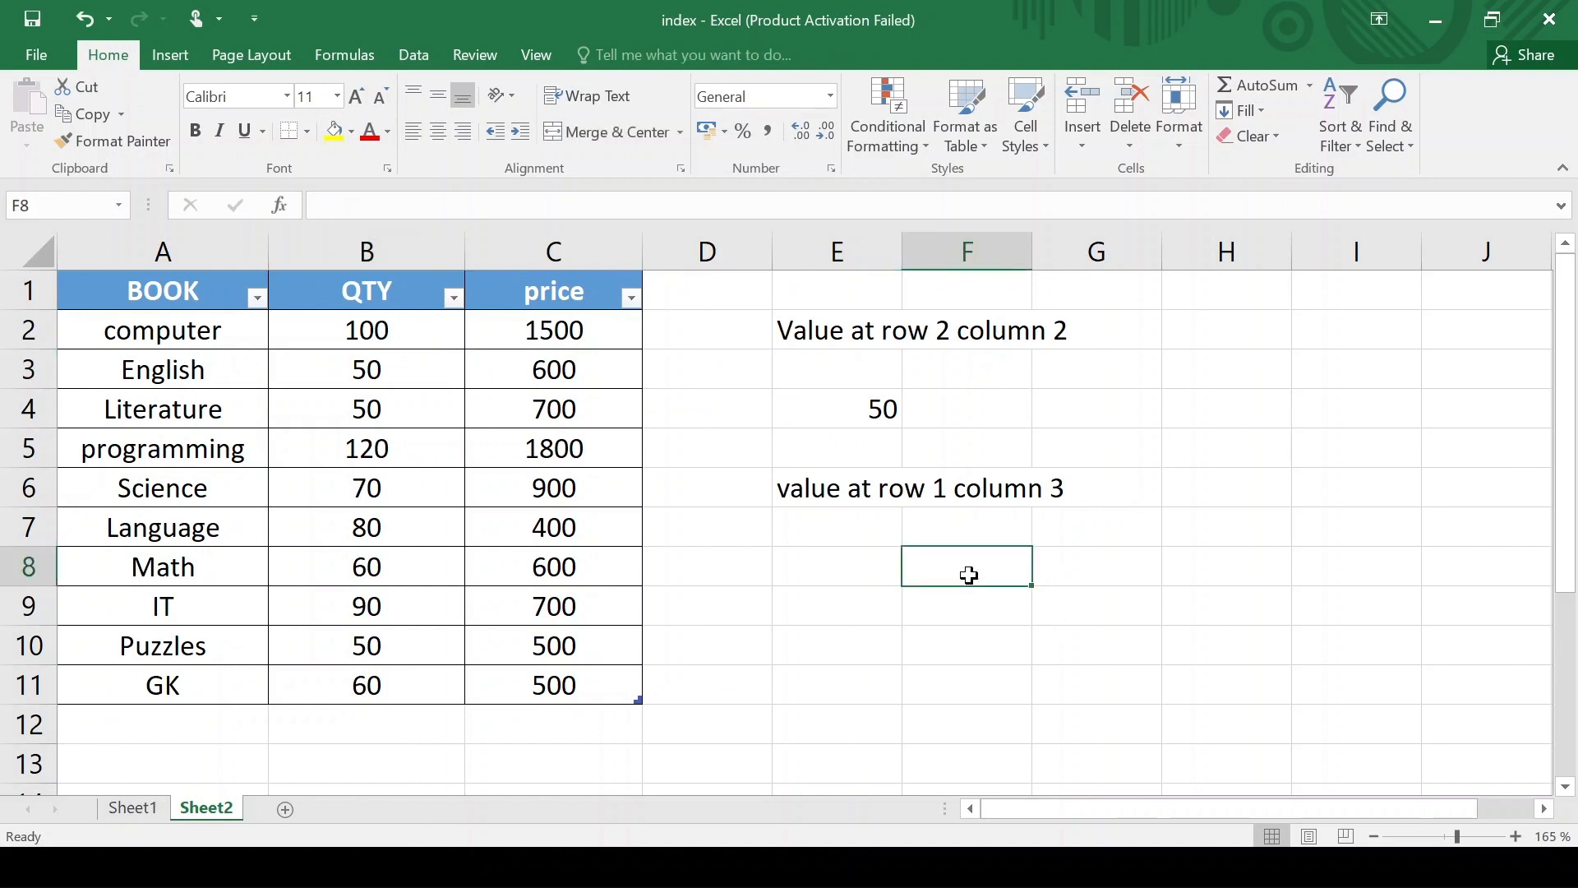
type("=")
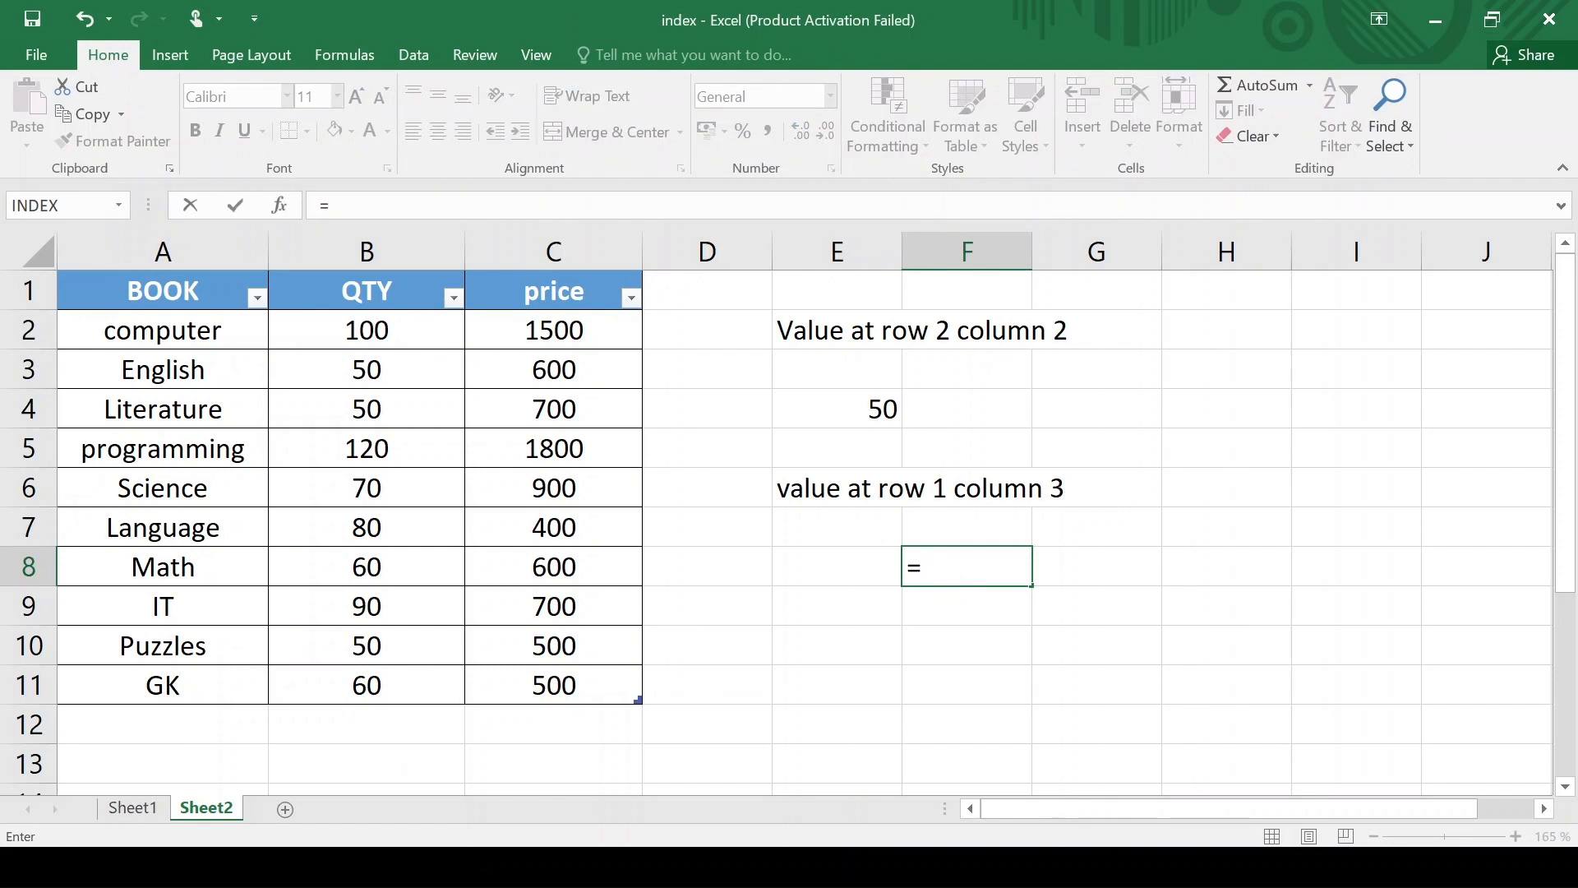
type("index")
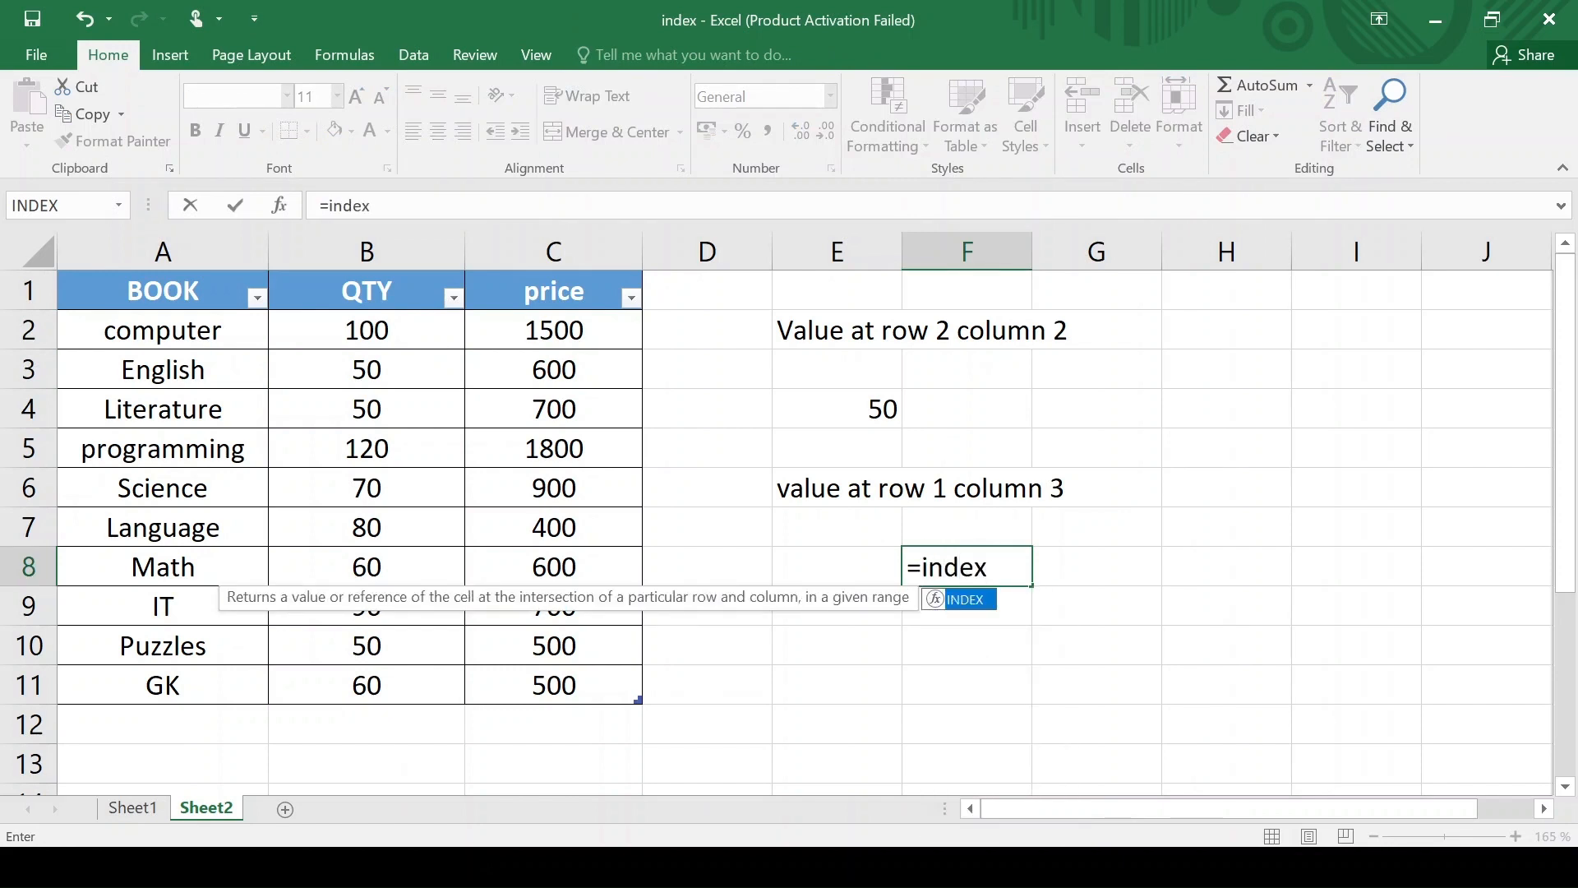
type("(")
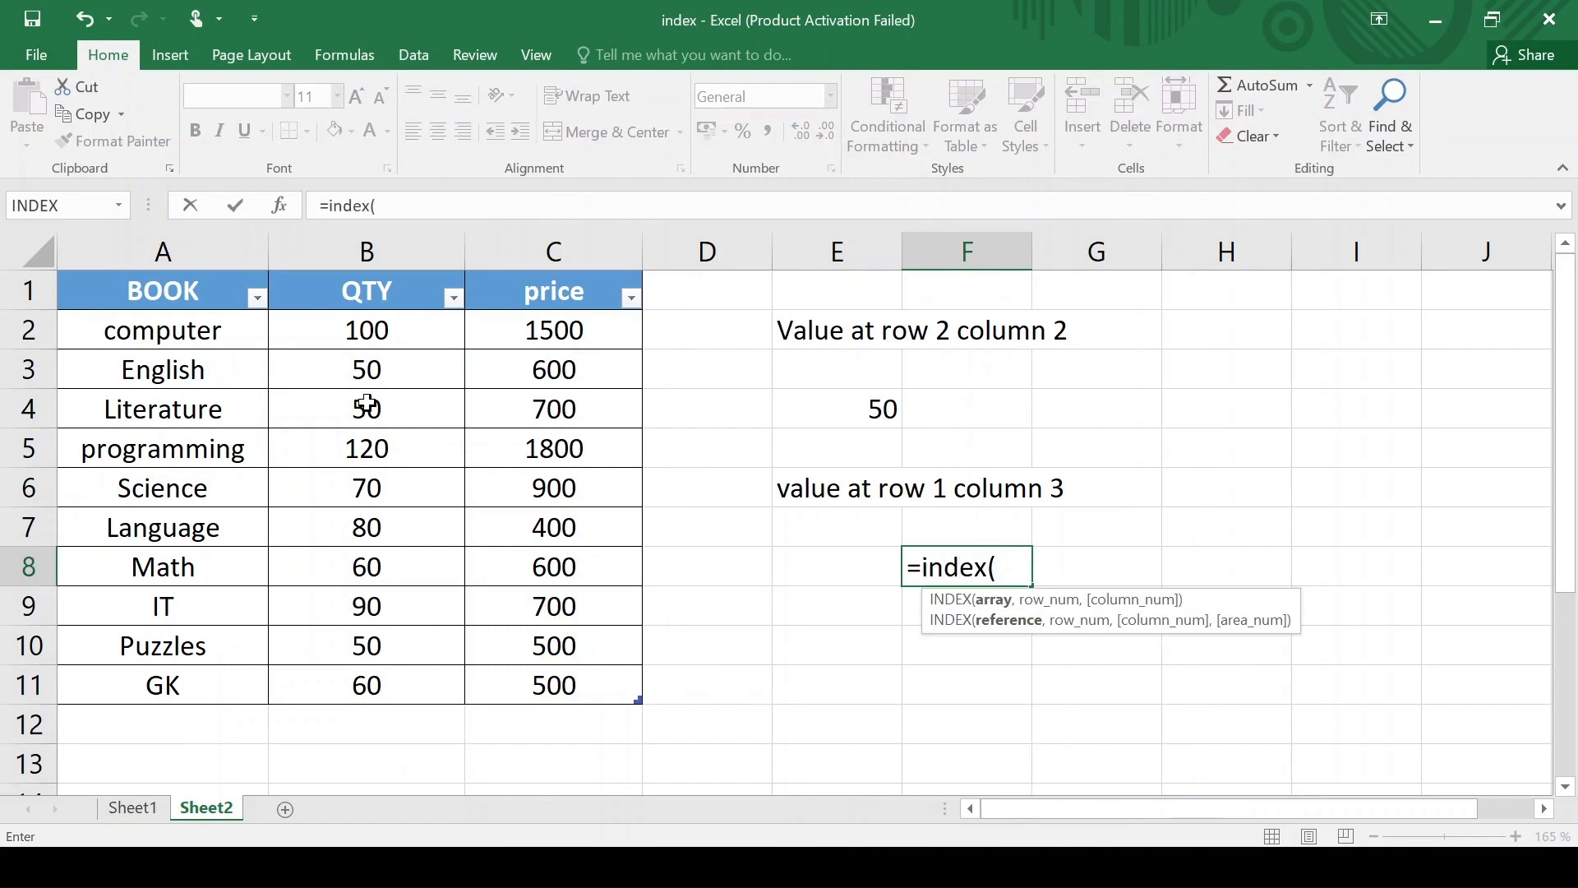
left_click_drag(191, 334, 608, 663)
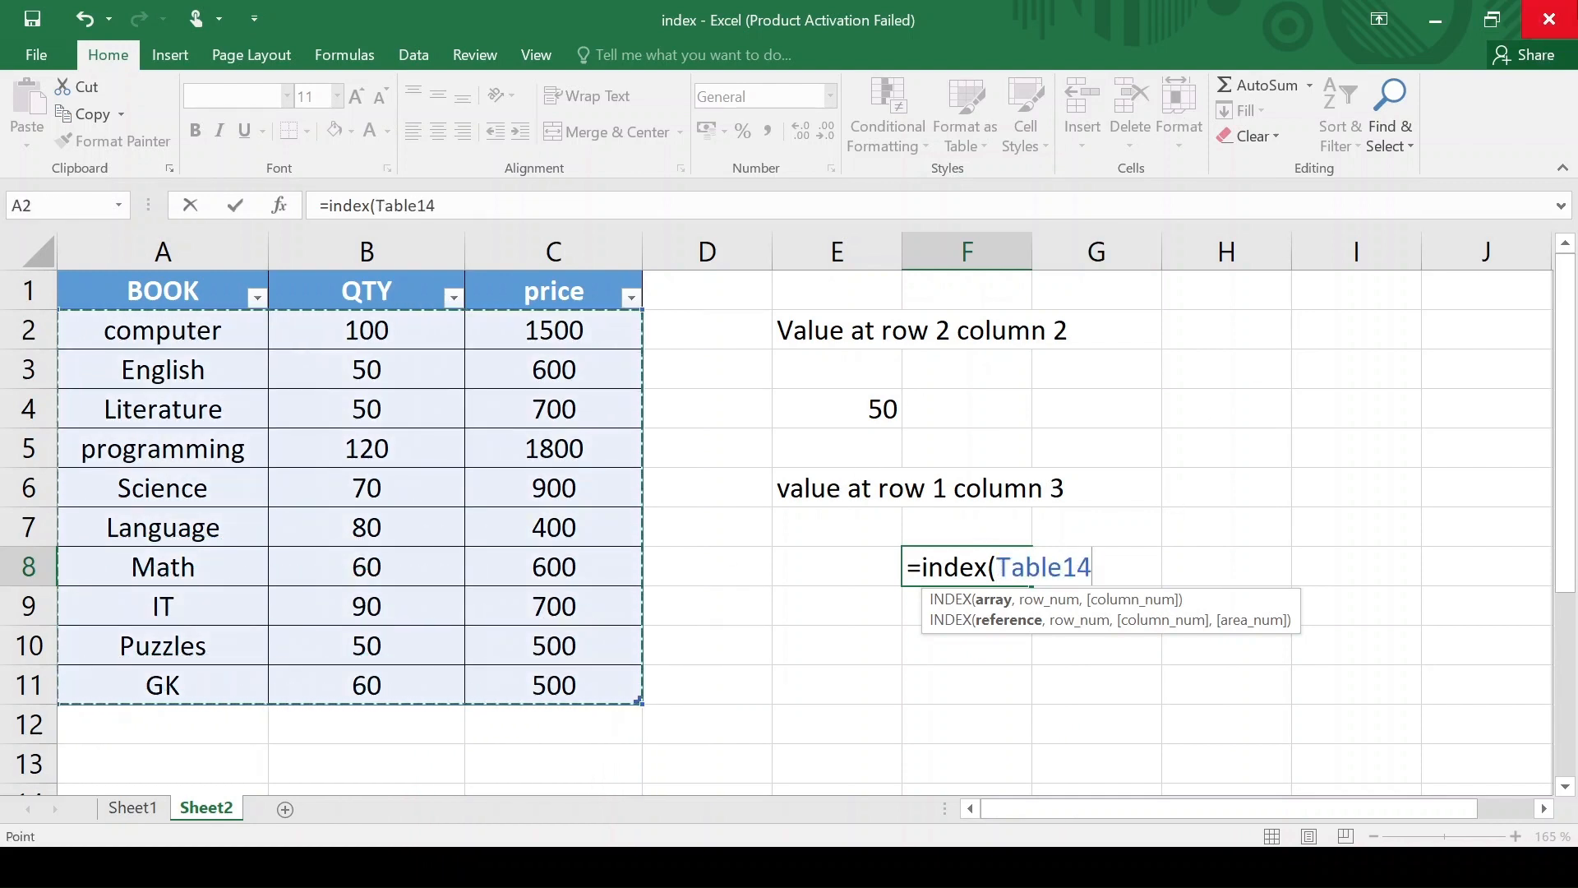
type(",")
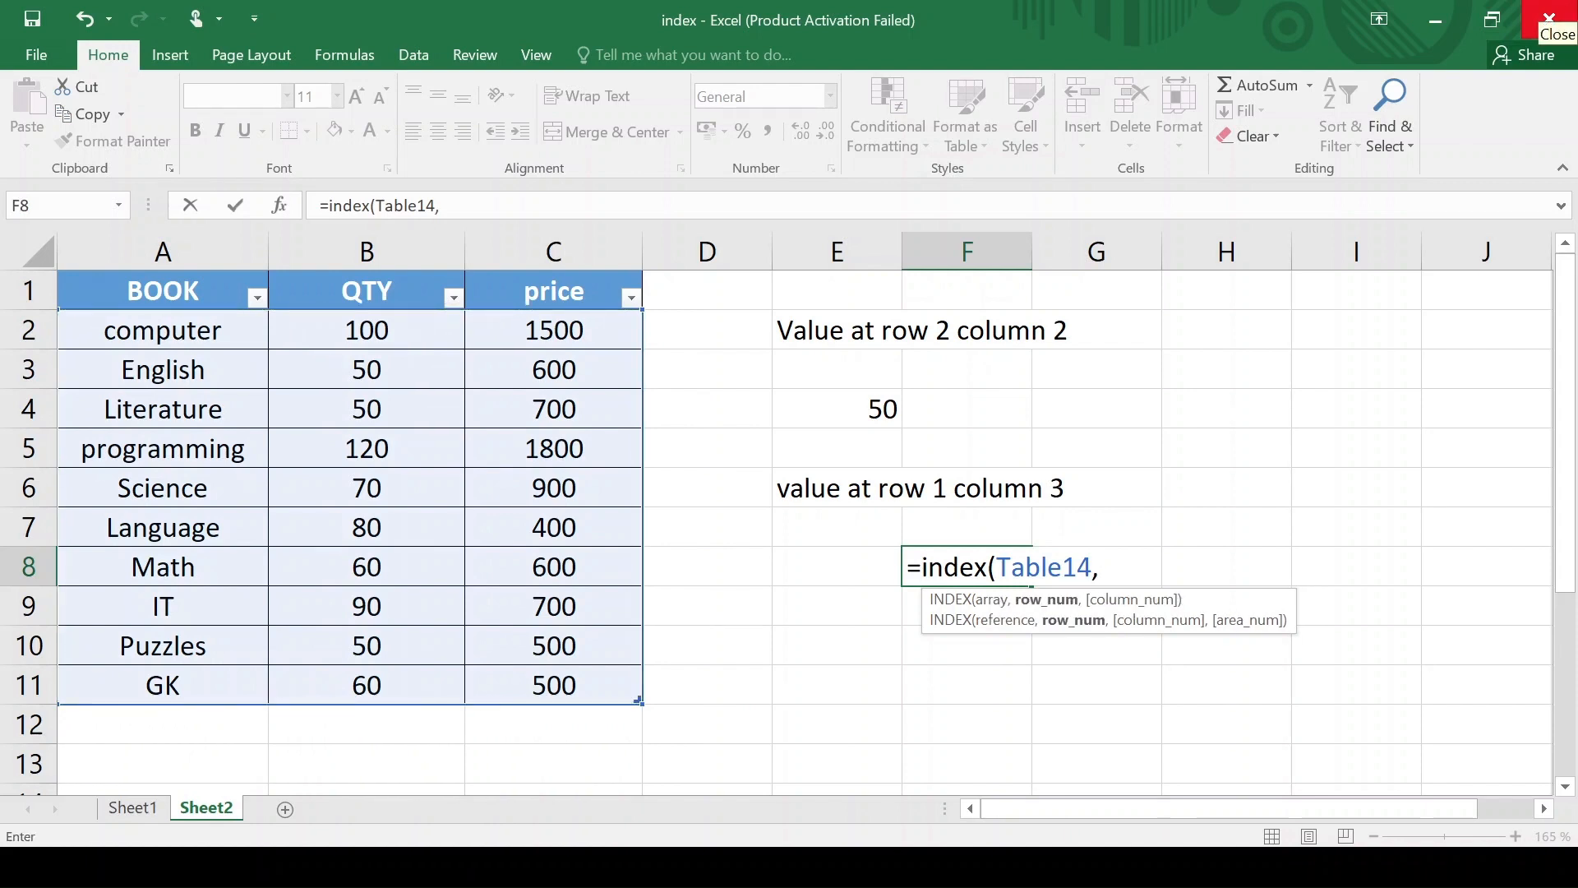
type("1,")
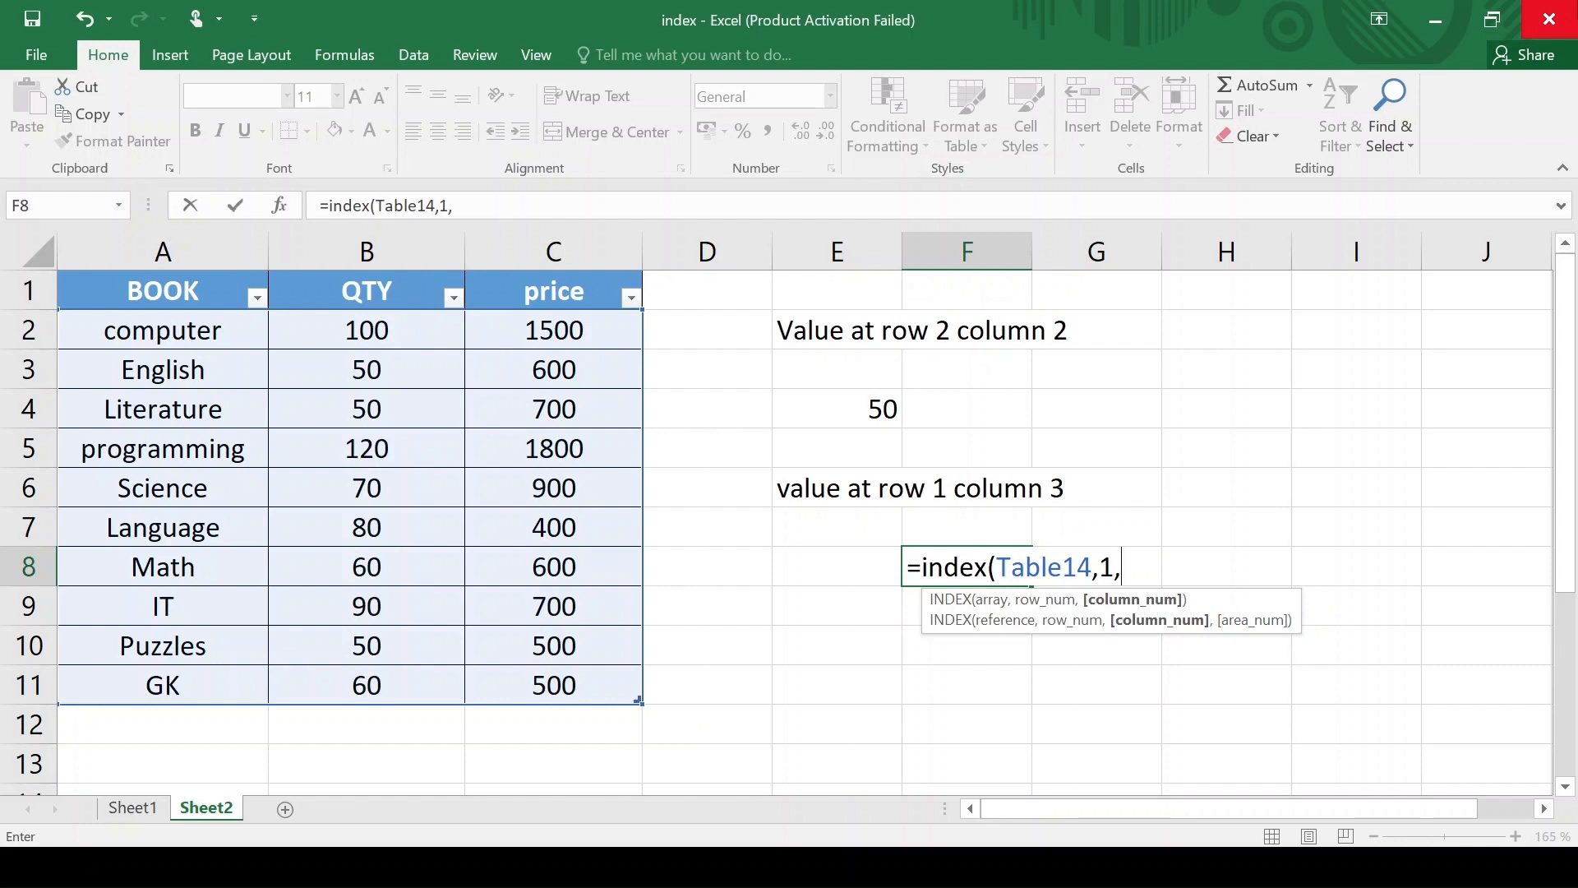
type("3)")
key("Return")
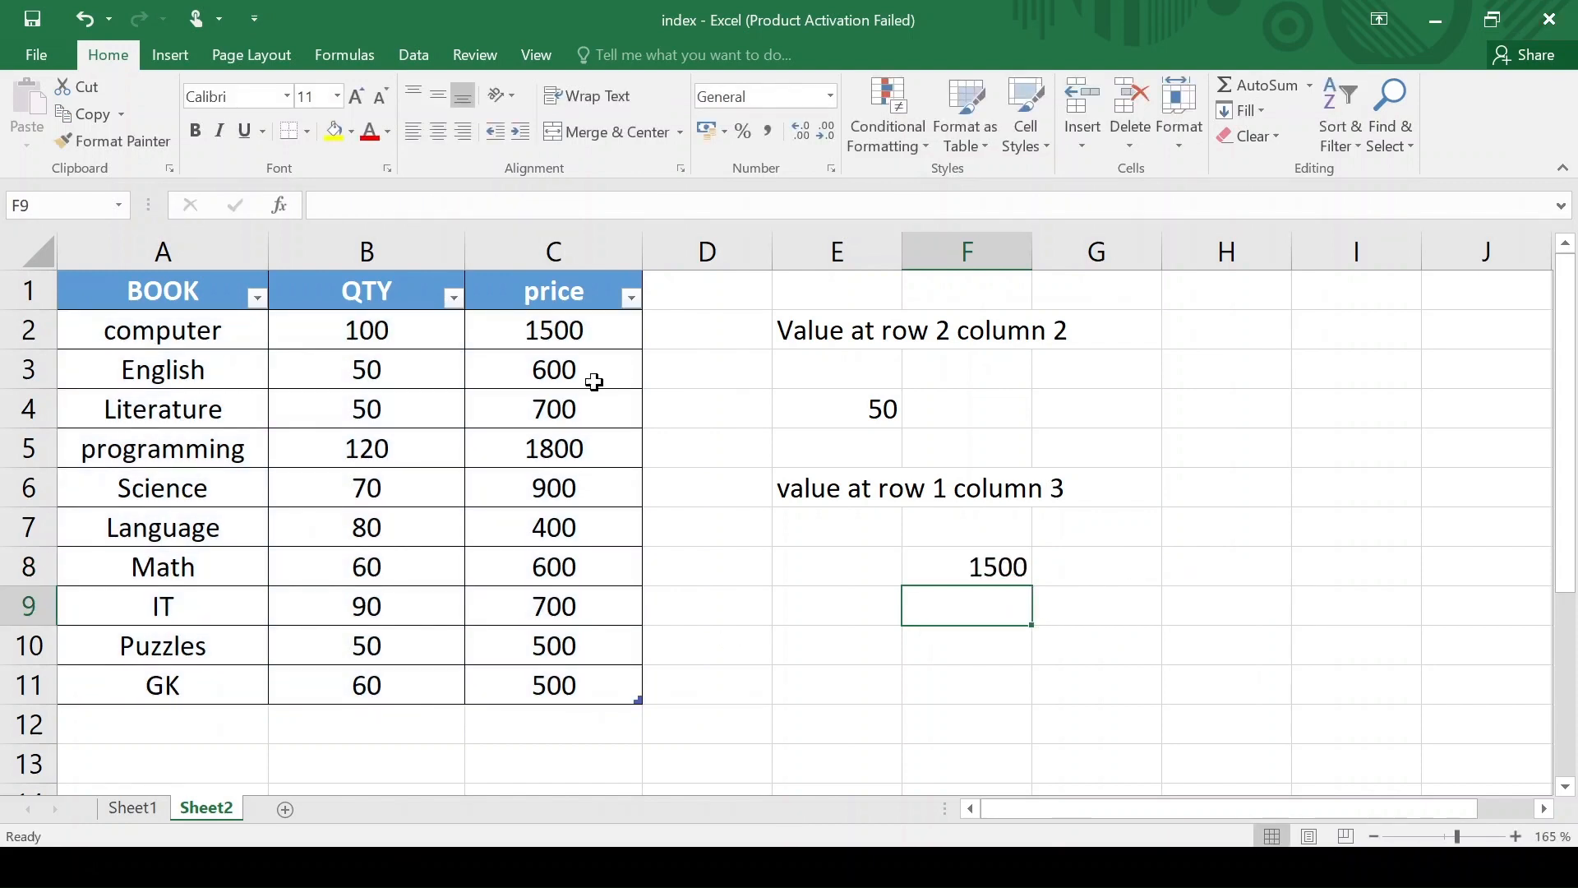
- Compare the price in the table's first data row with the INDEX result in cell F8
left_click(24, 327)
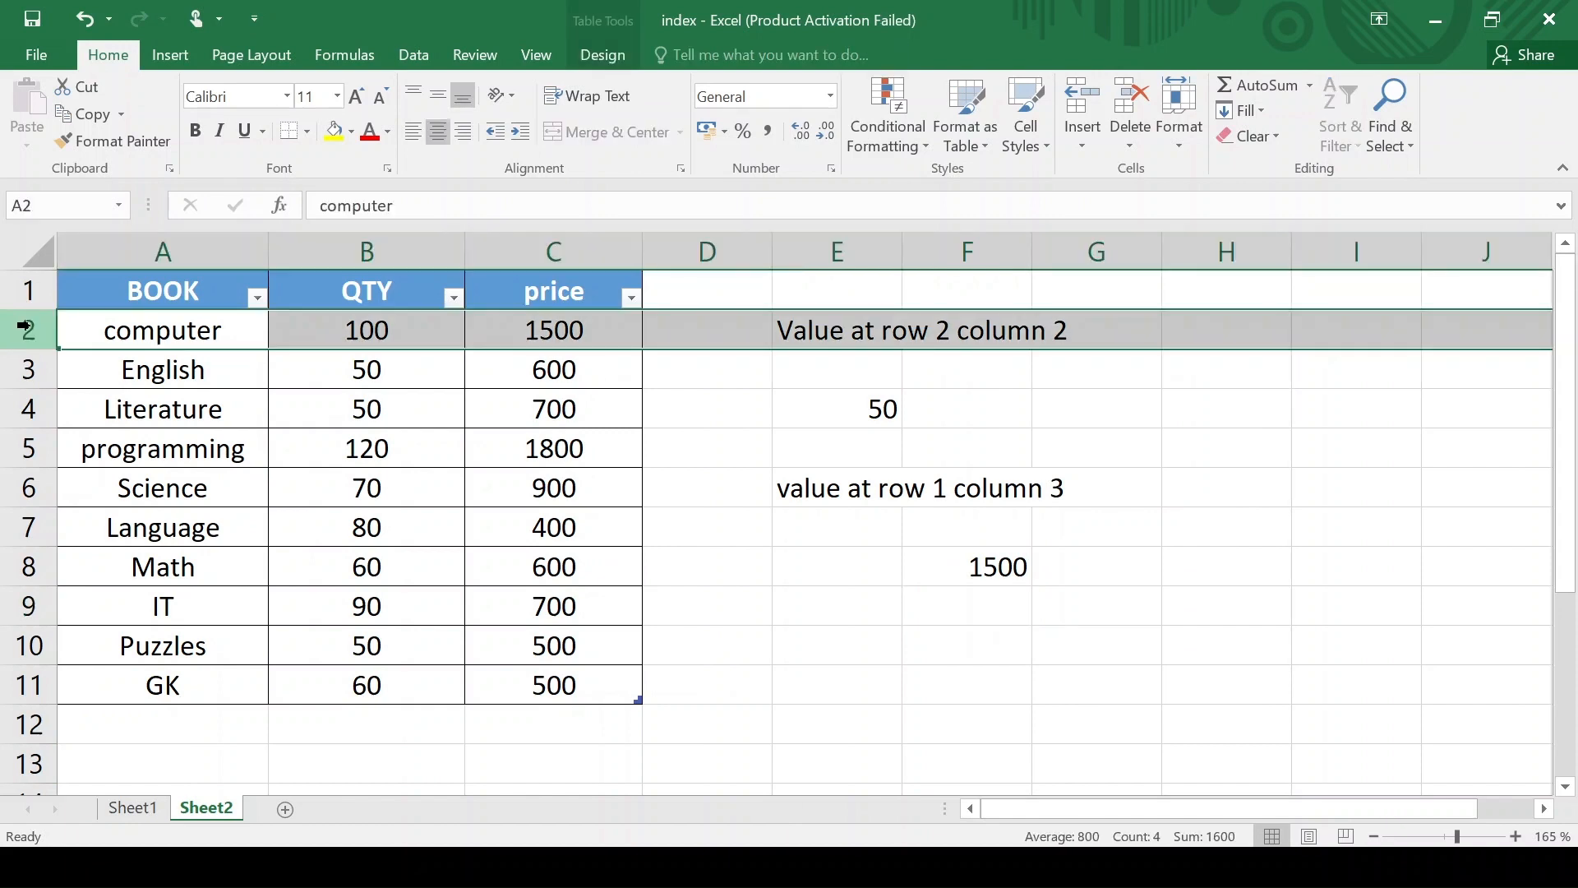
left_click(525, 334)
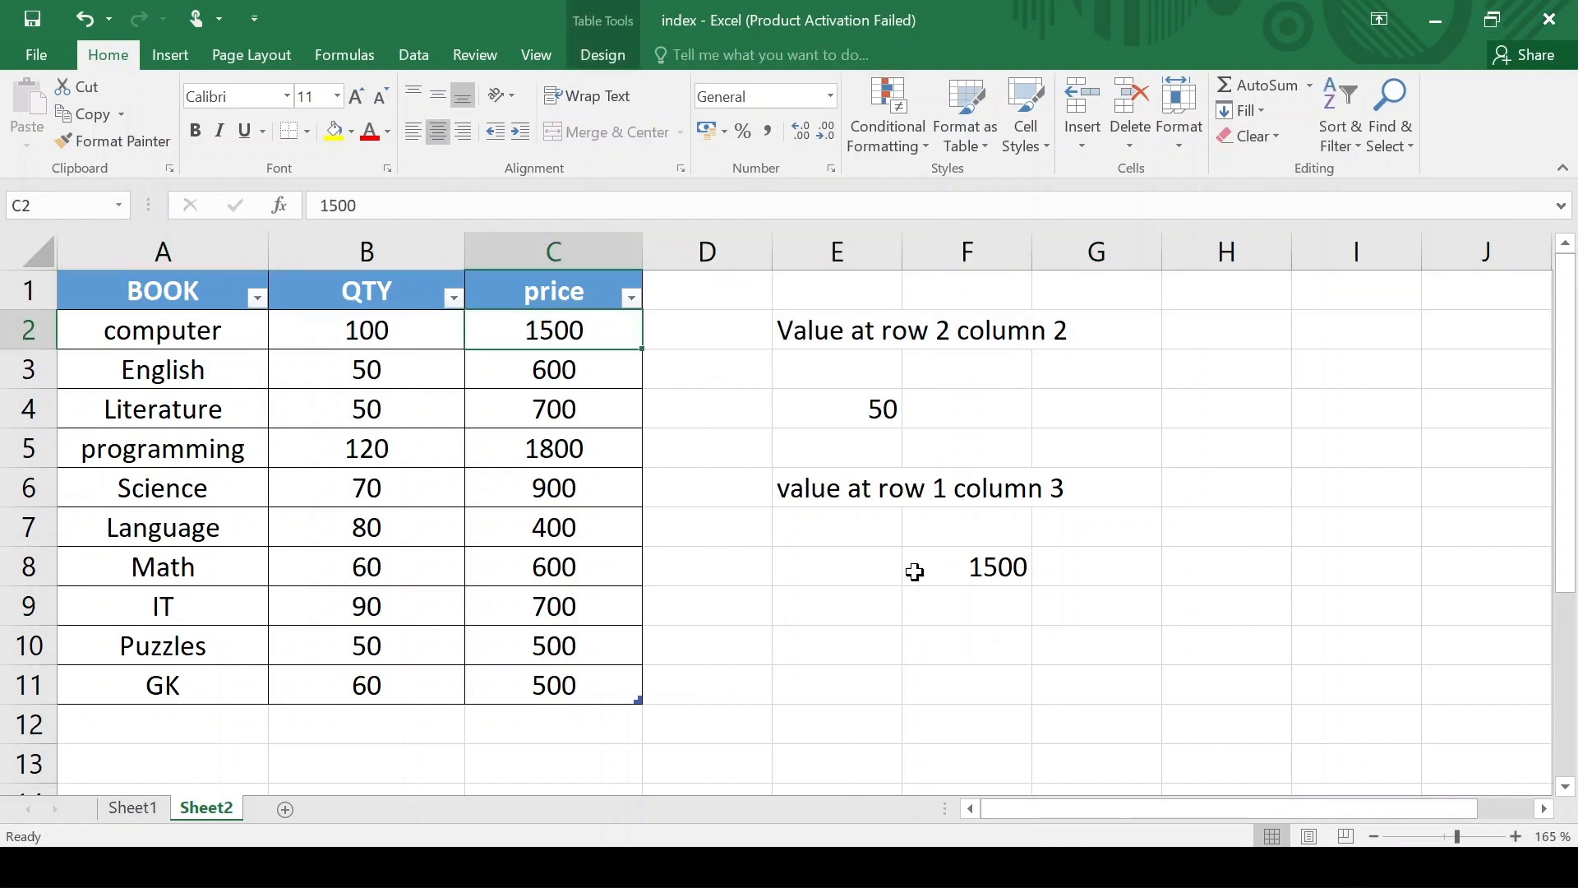
left_click(980, 569)
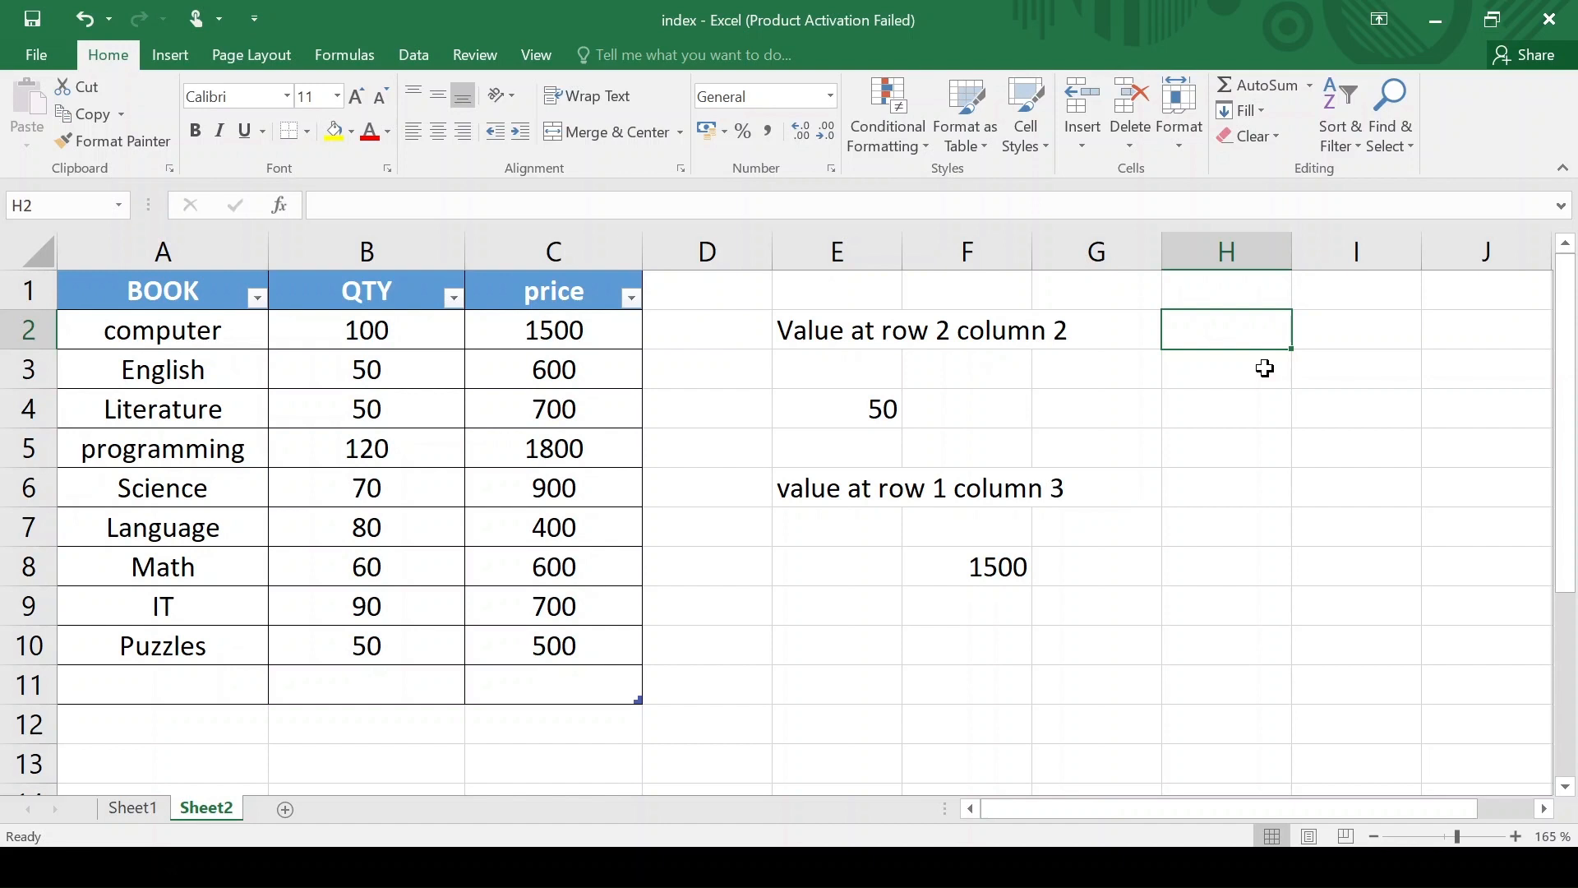
- Enter =INDEX(Table1,10,1) in Sheet2 cell H2, referencing the book table on Sheet1, and check the result against that table
type("=ind")
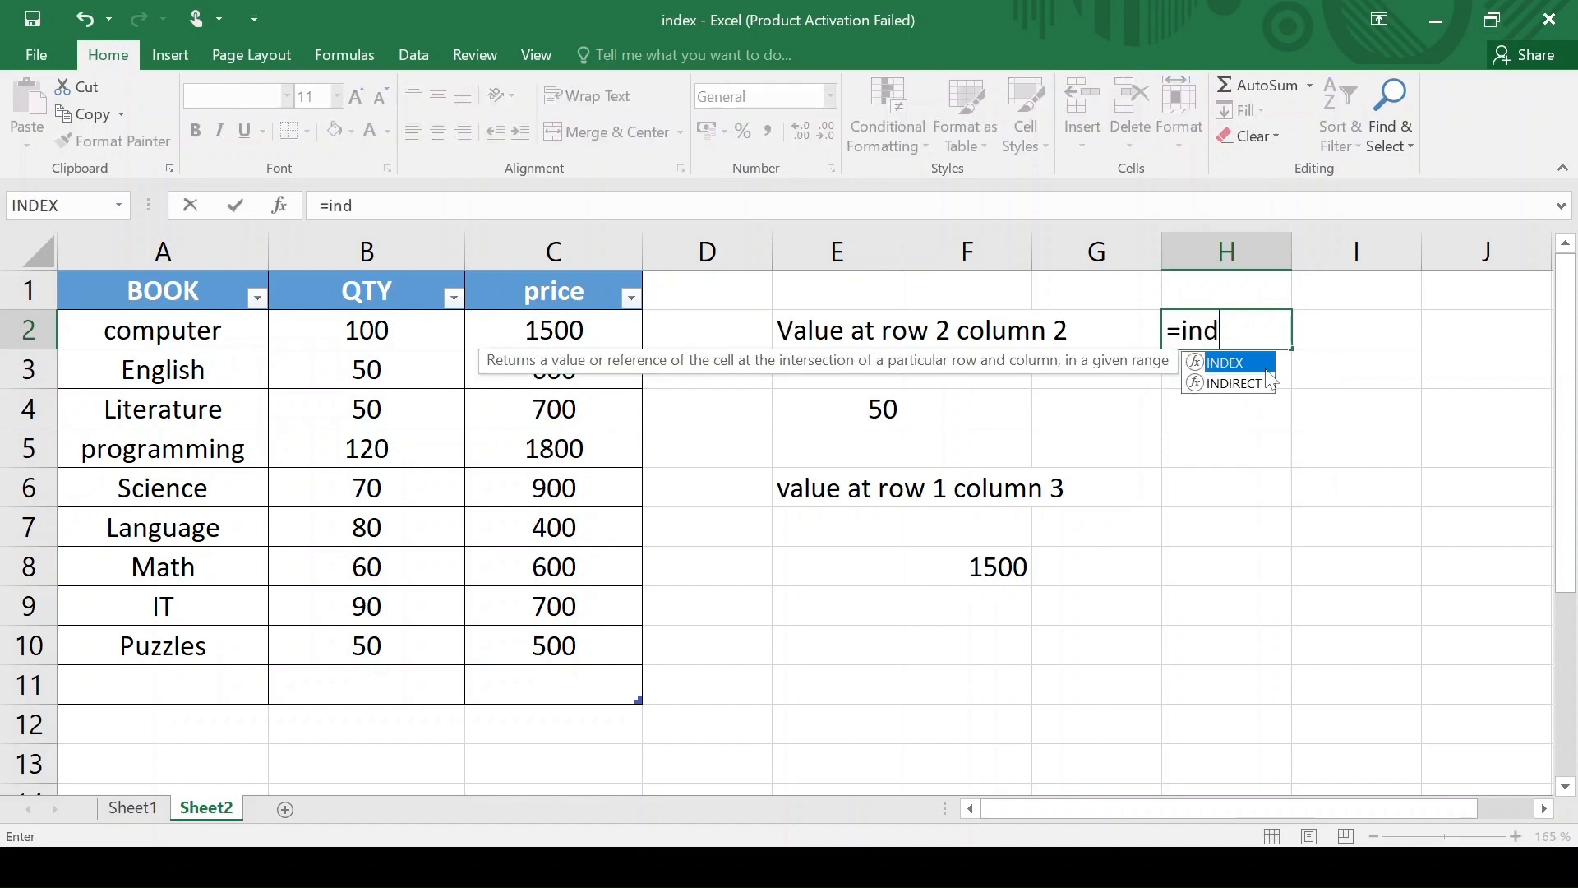
type("ex(")
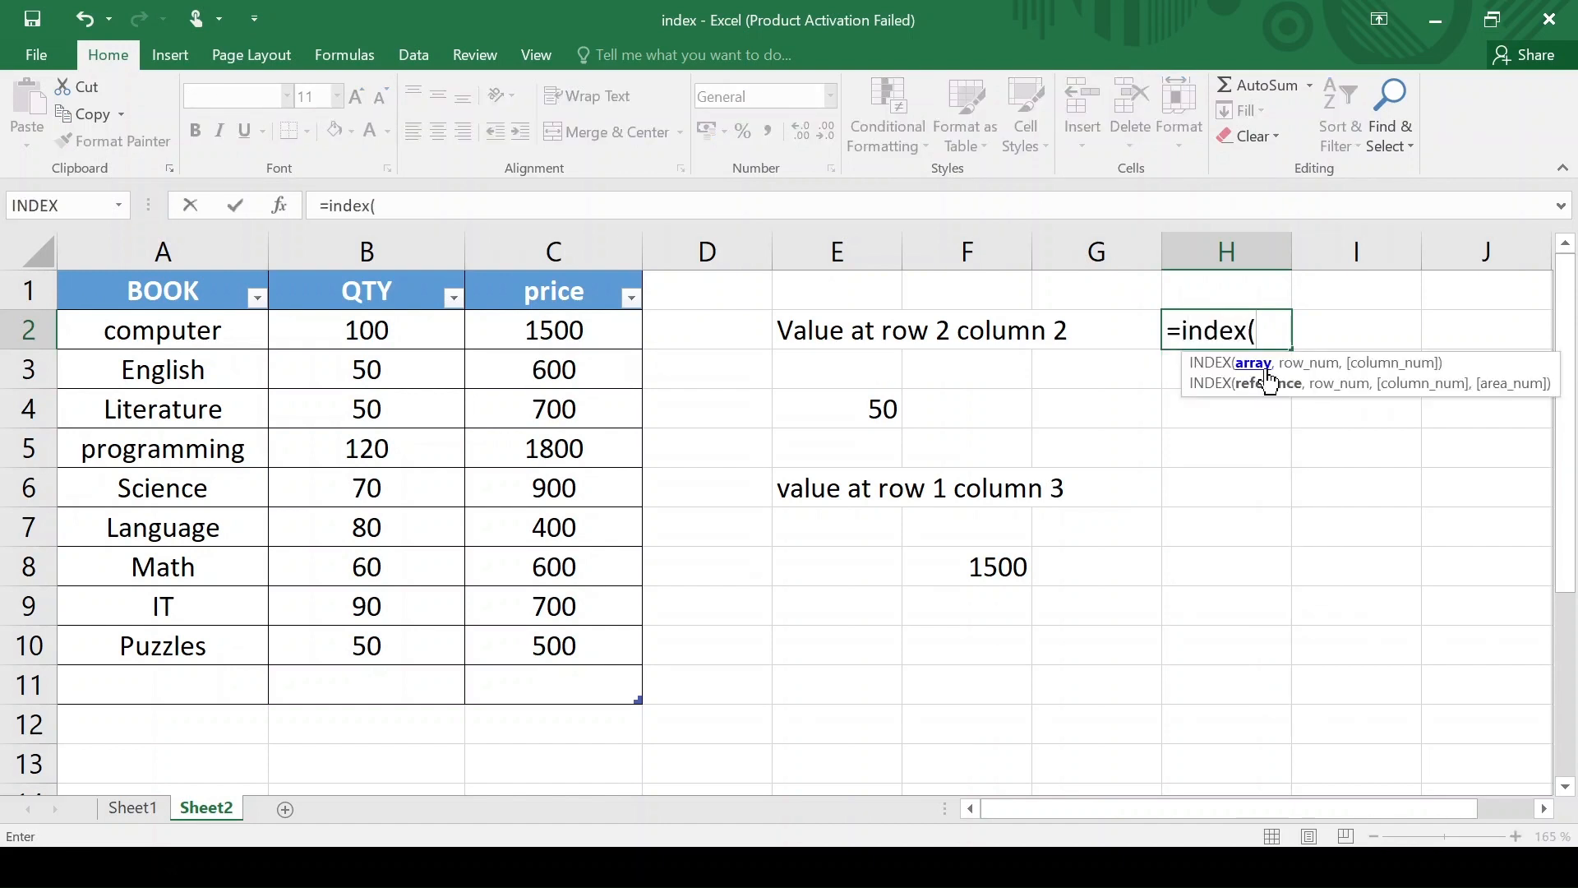
left_click(130, 809)
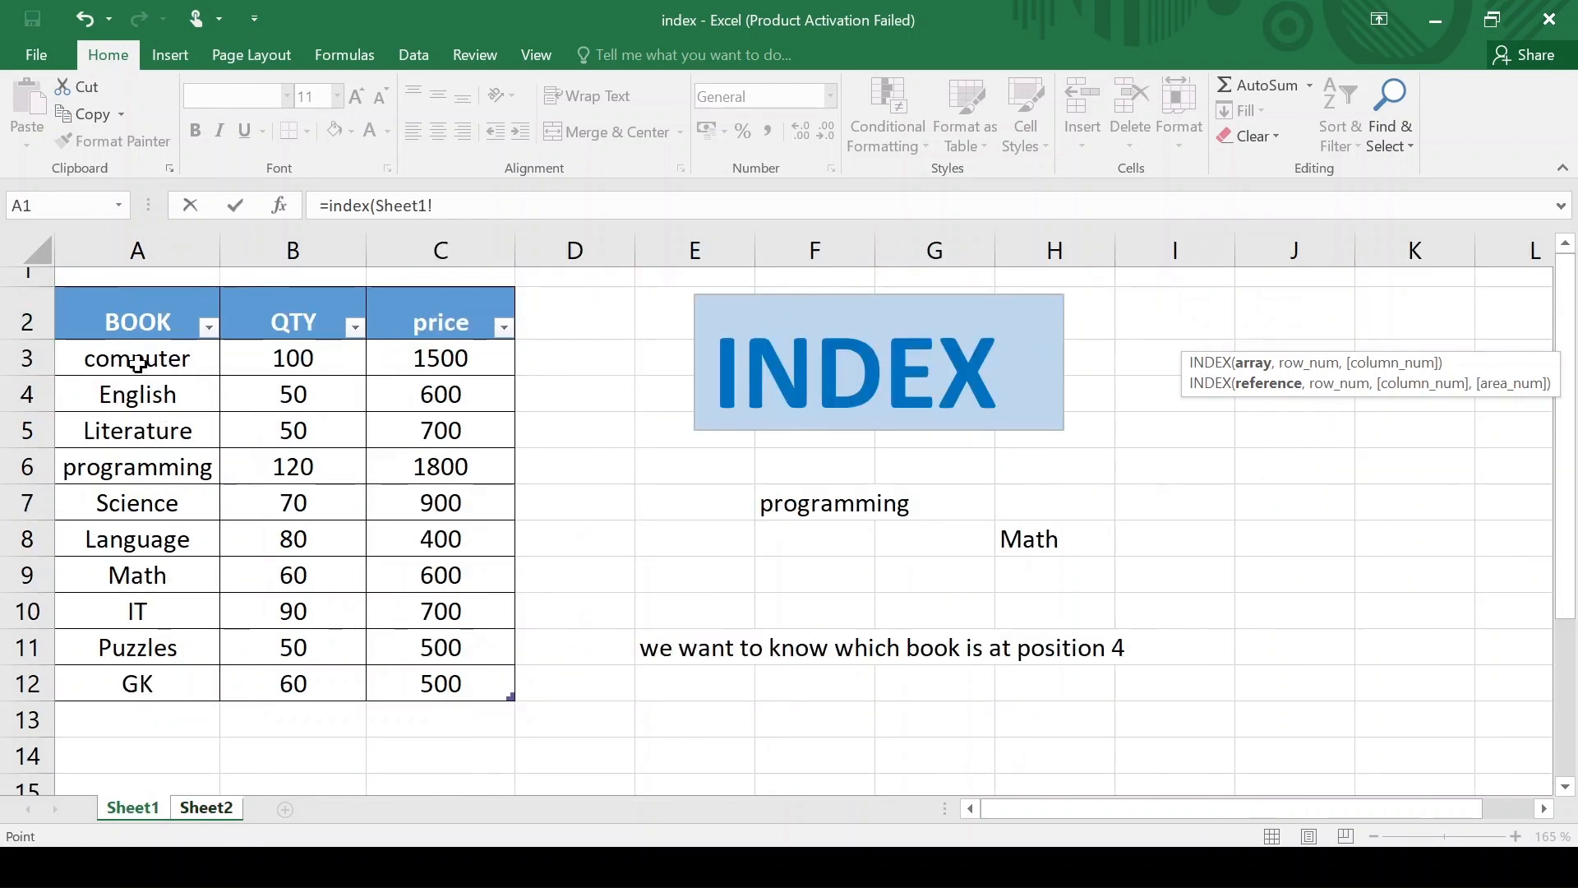
left_click_drag(98, 356, 411, 671)
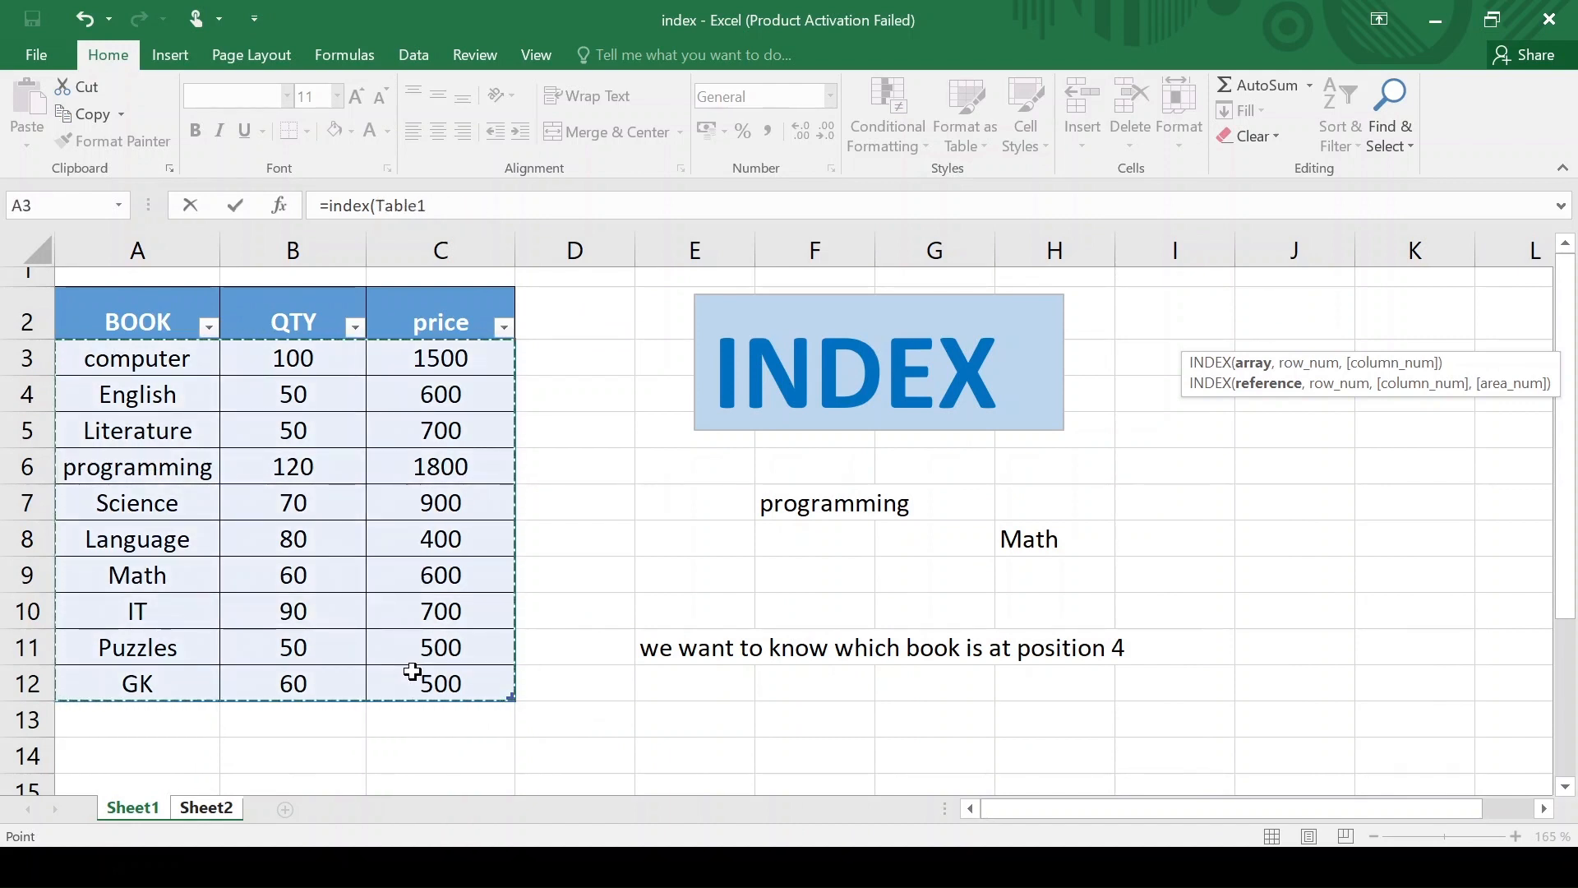
type(",1")
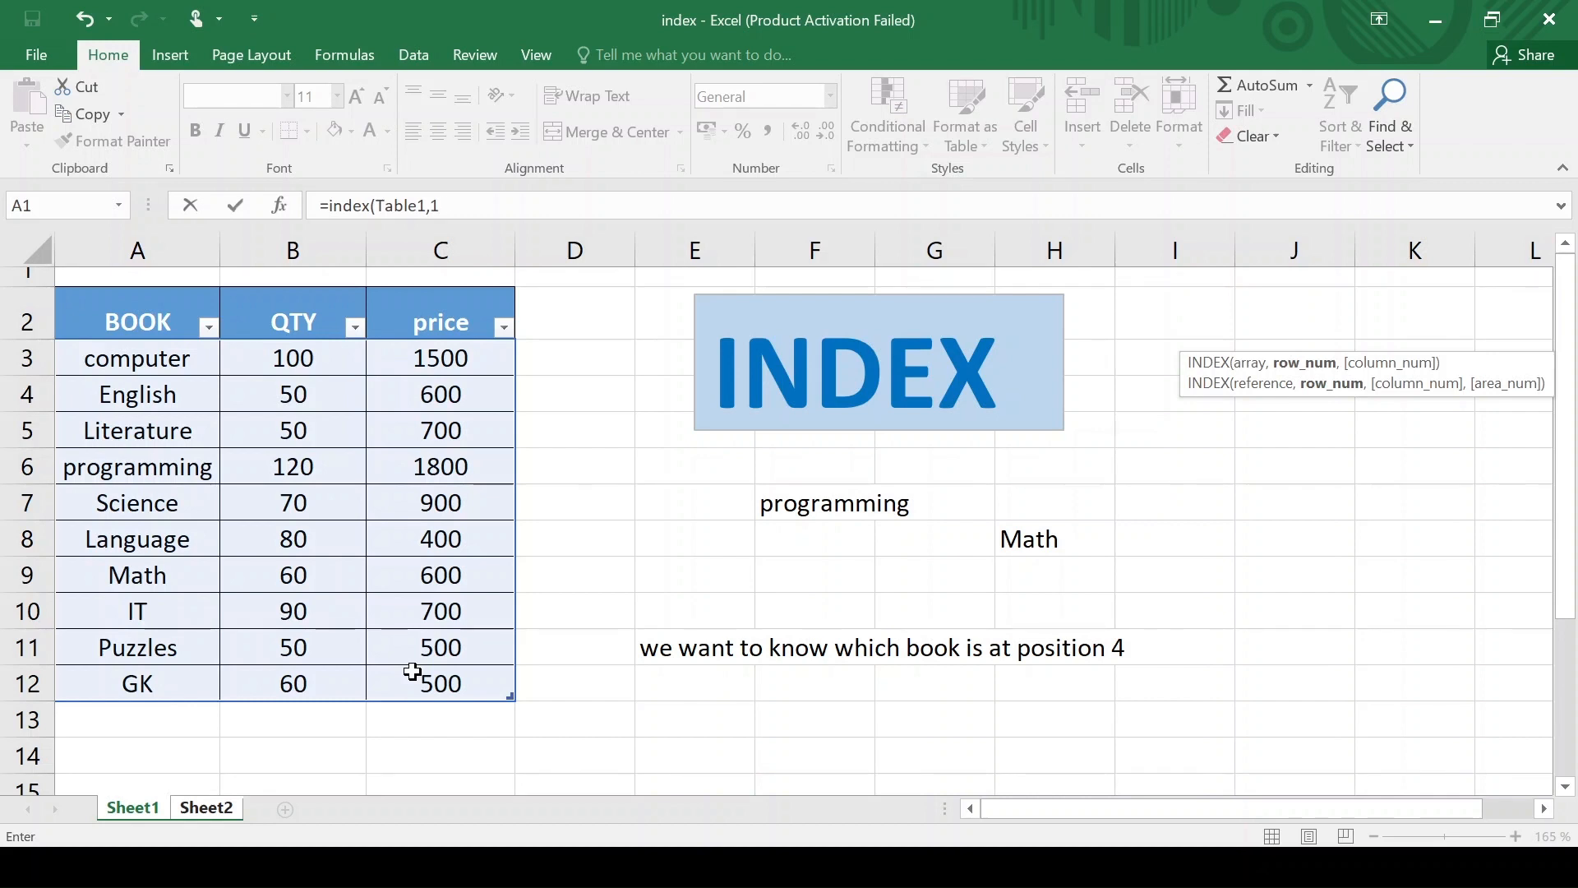
type("0,")
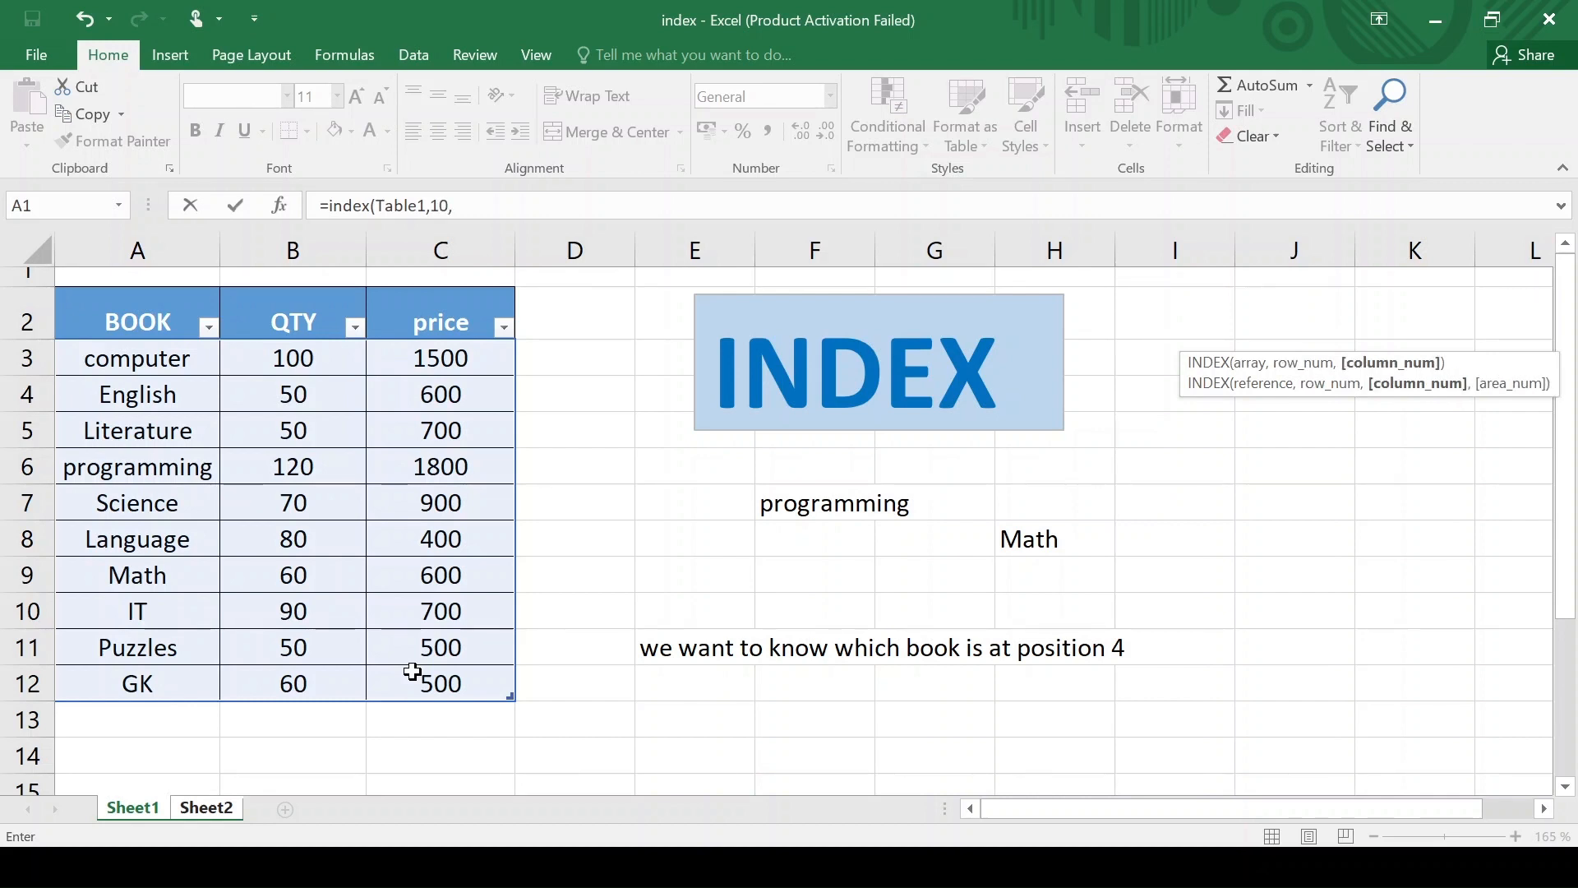
type("1)")
key("Return")
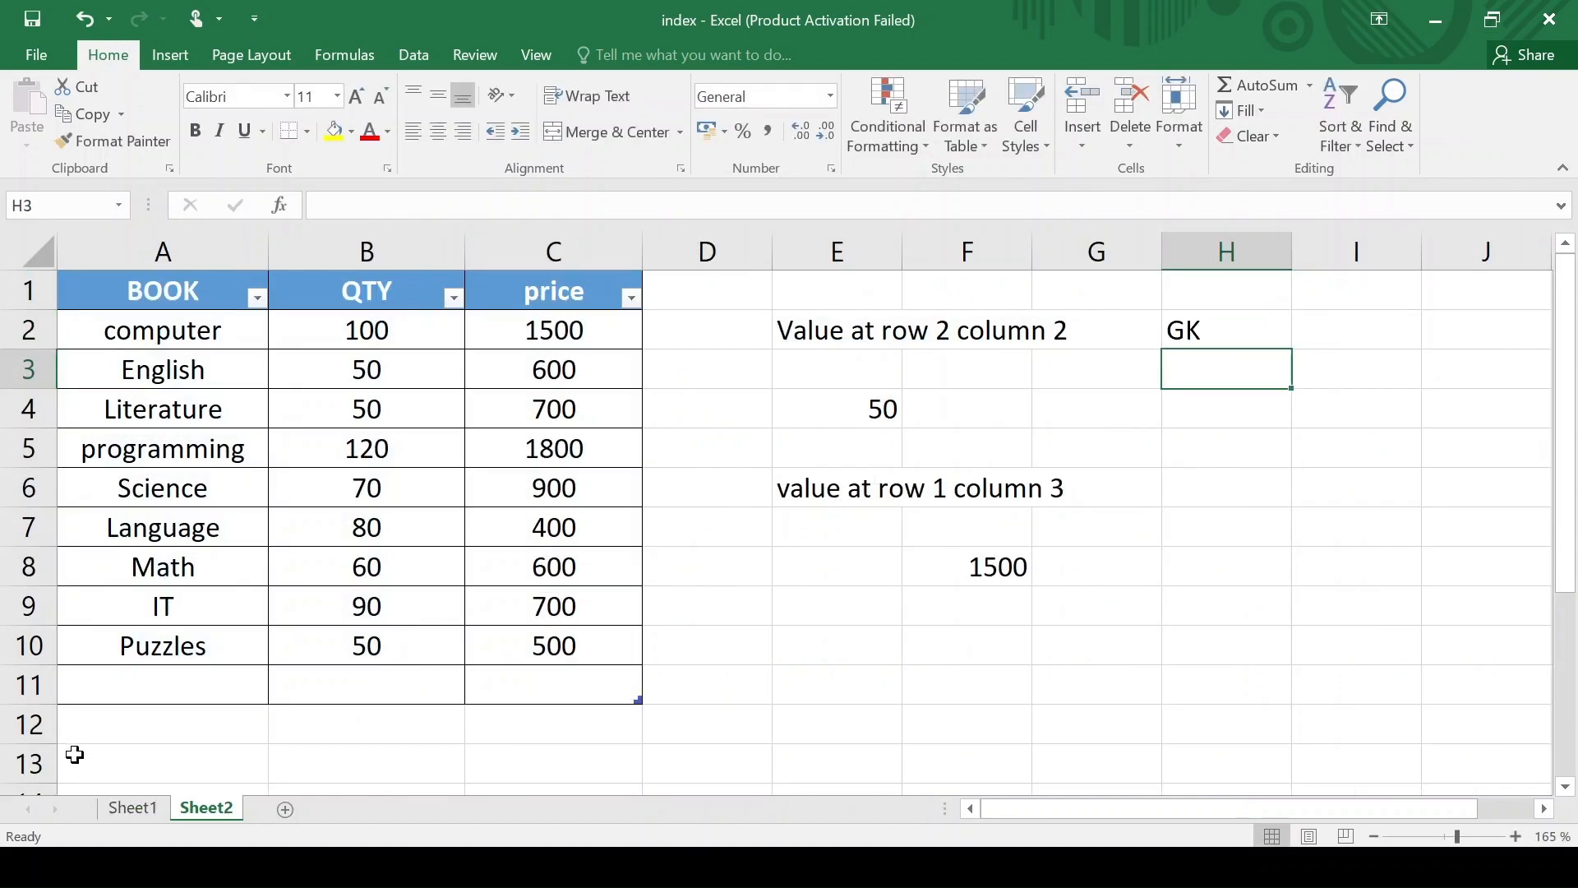
left_click(130, 808)
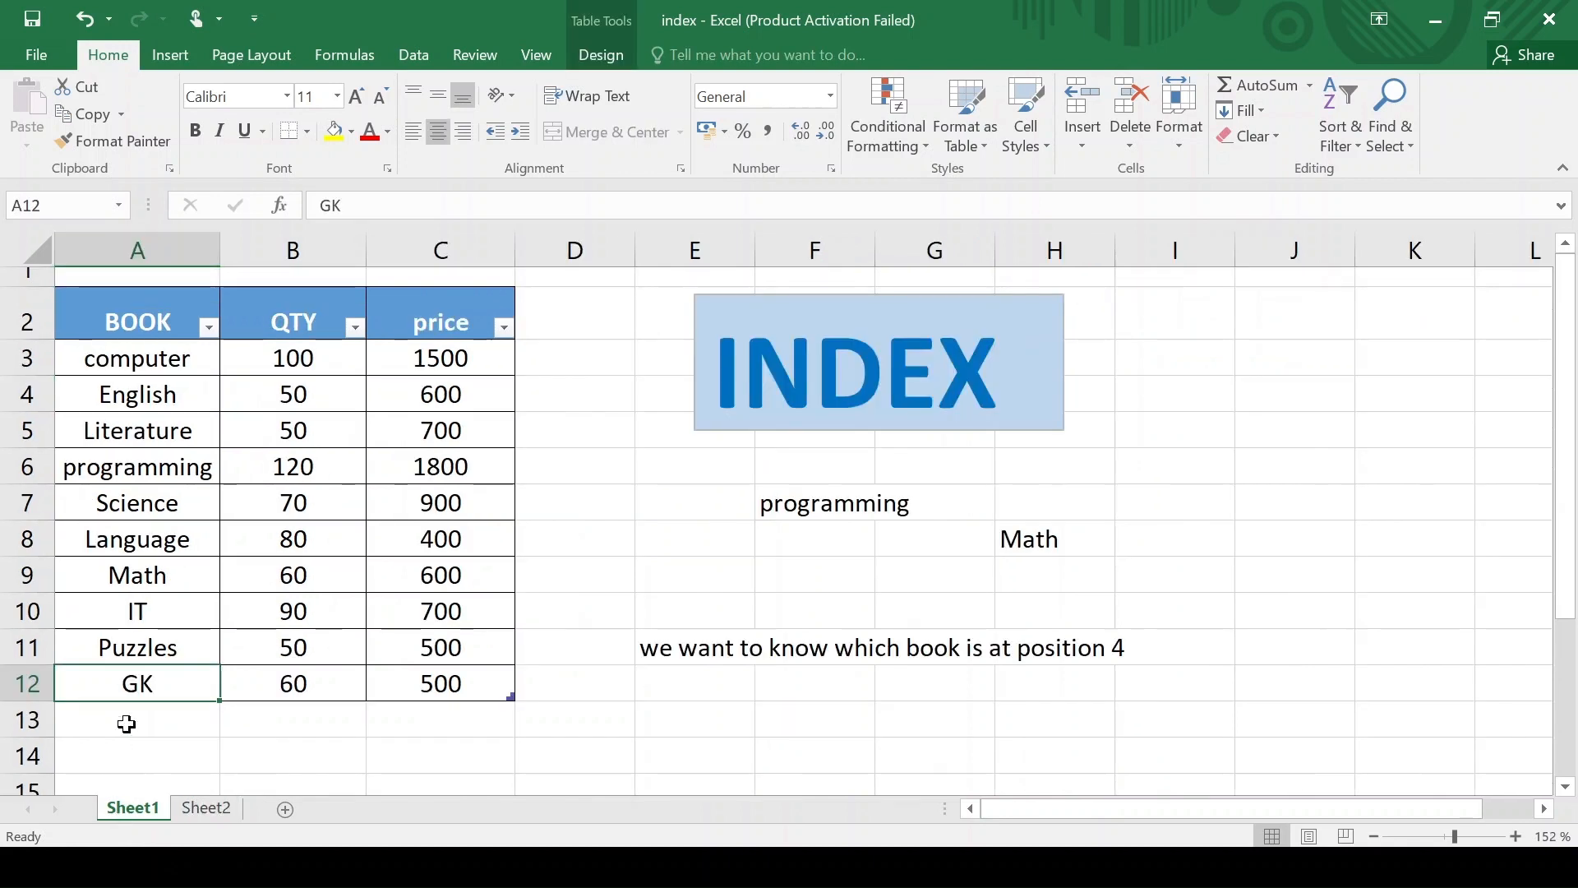